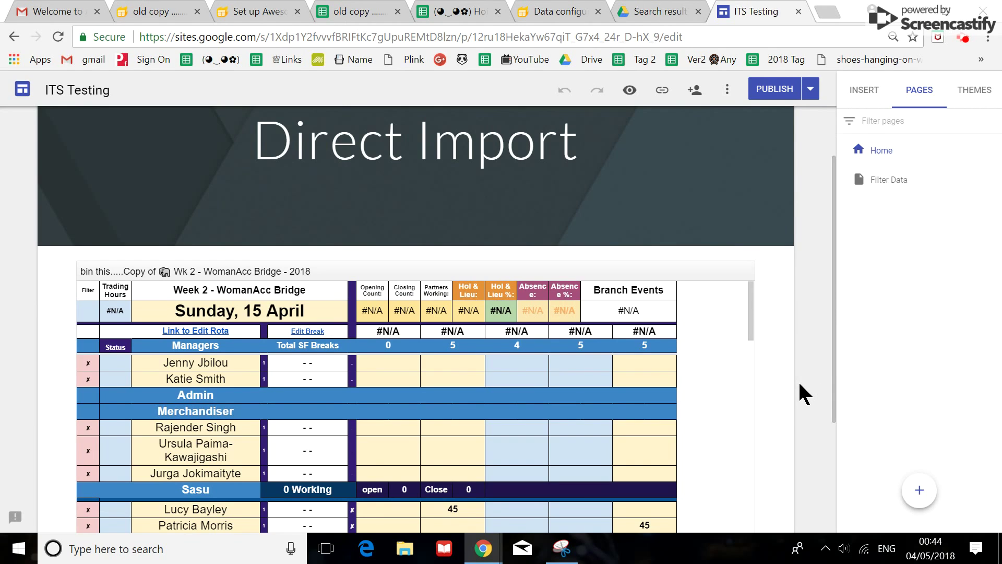
Step: Scroll through the embedded week 2 rota spreadsheet on the Direct Import page
scroll(804, 392, "down", 1)
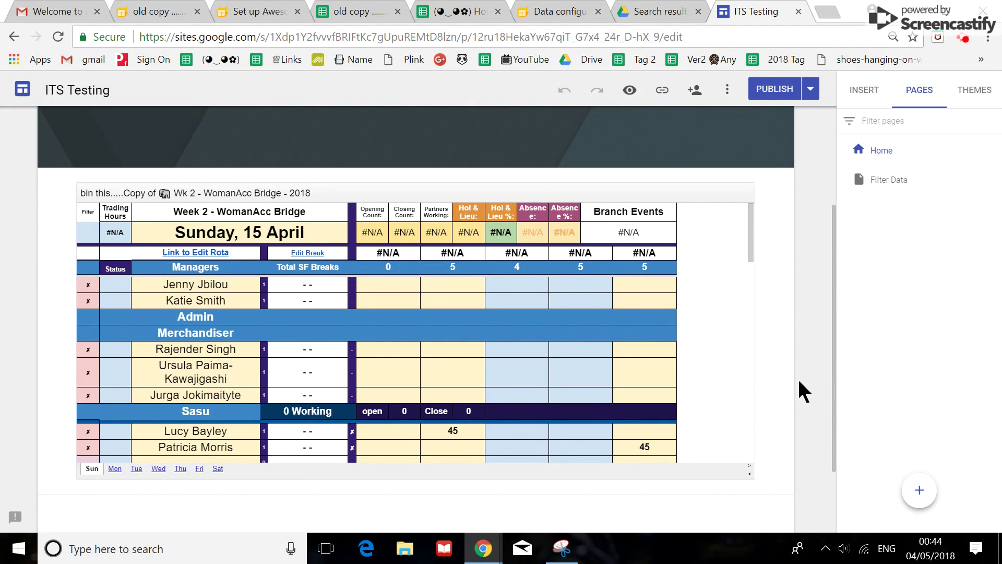
scroll(799, 381, "up", 1)
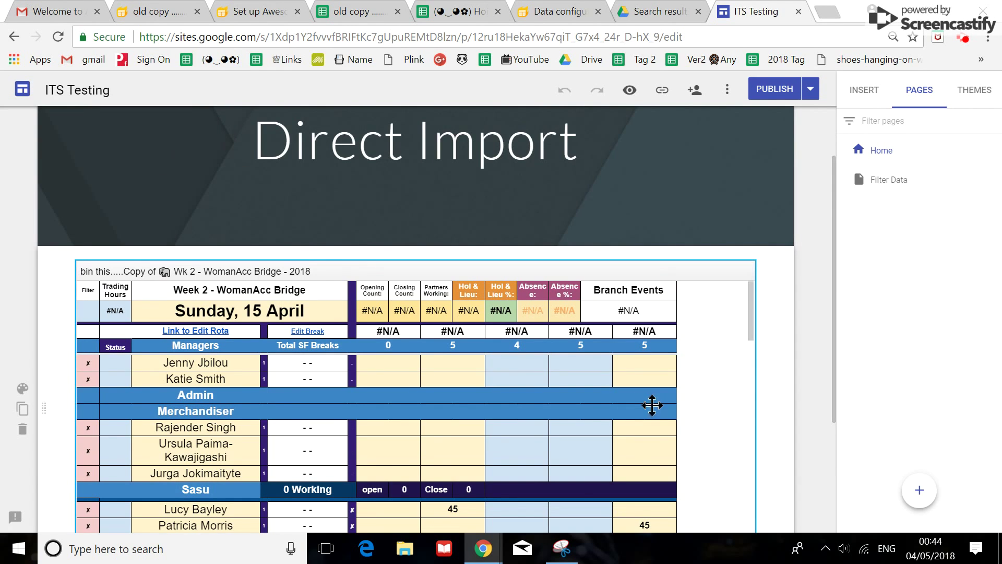
scroll(626, 405, "down", 1)
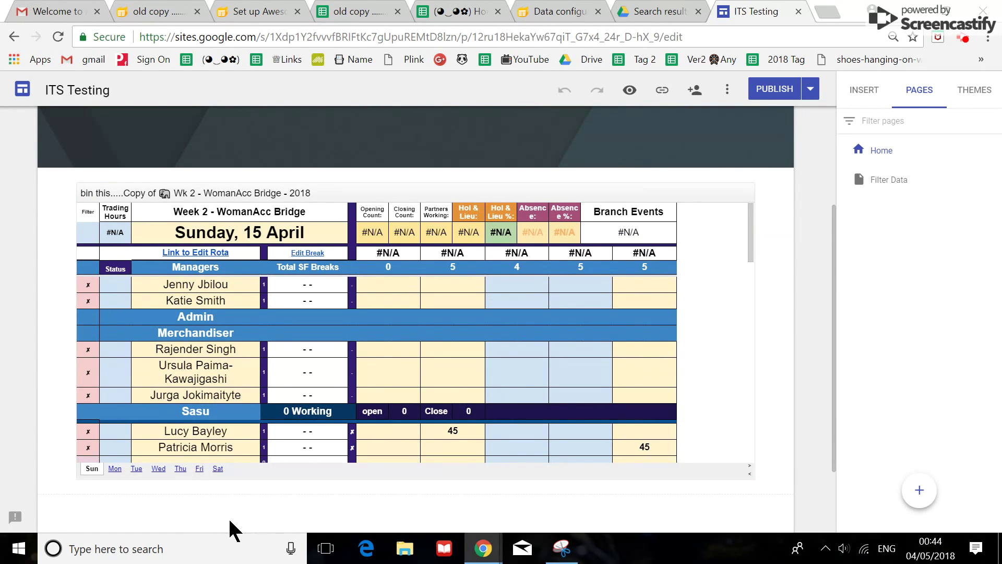
Step: Show the Insert panel's list of addable items, such as embeds and Docs, and browse it
left_click(864, 91)
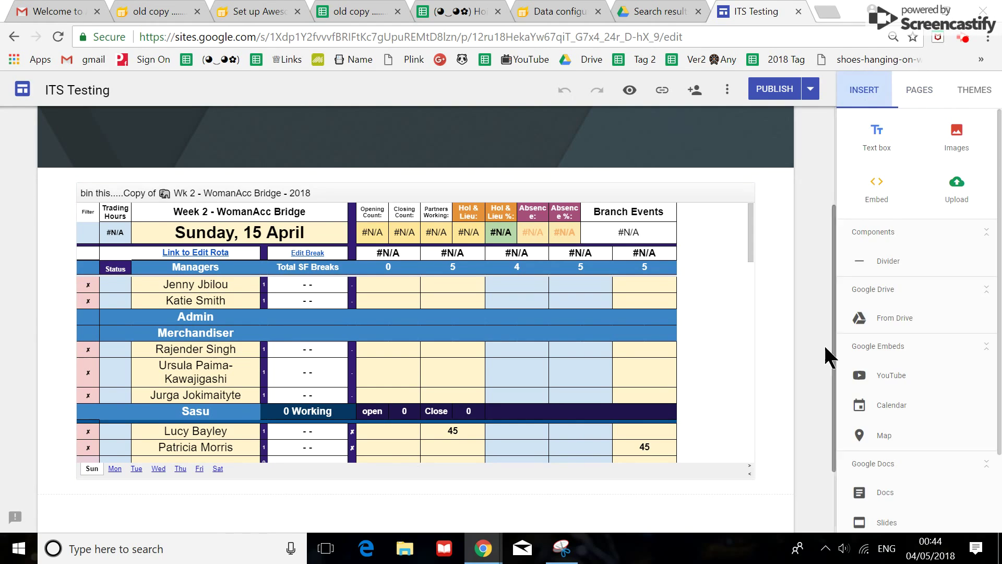
scroll(882, 381, "down", 2)
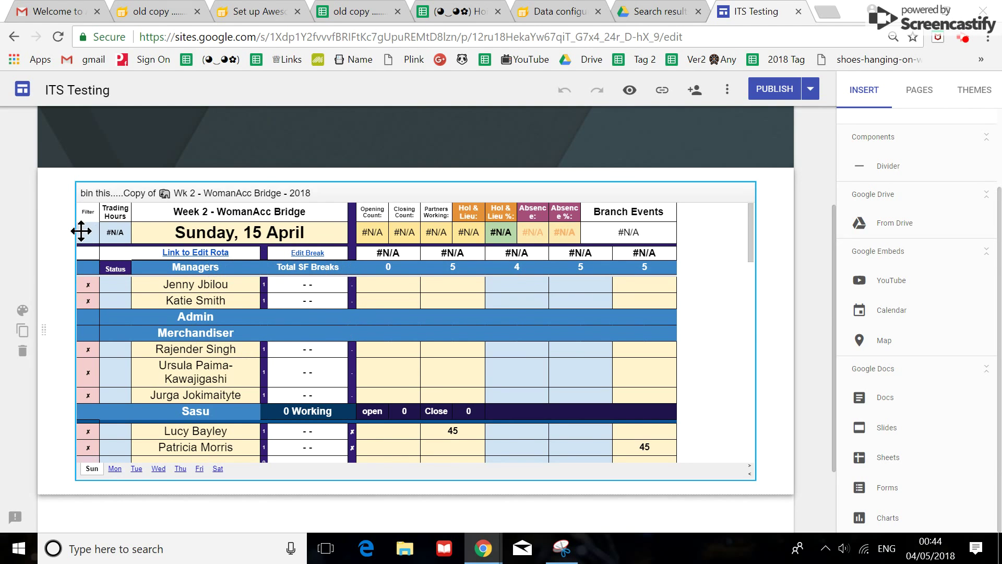
scroll(472, 339, "up", 3)
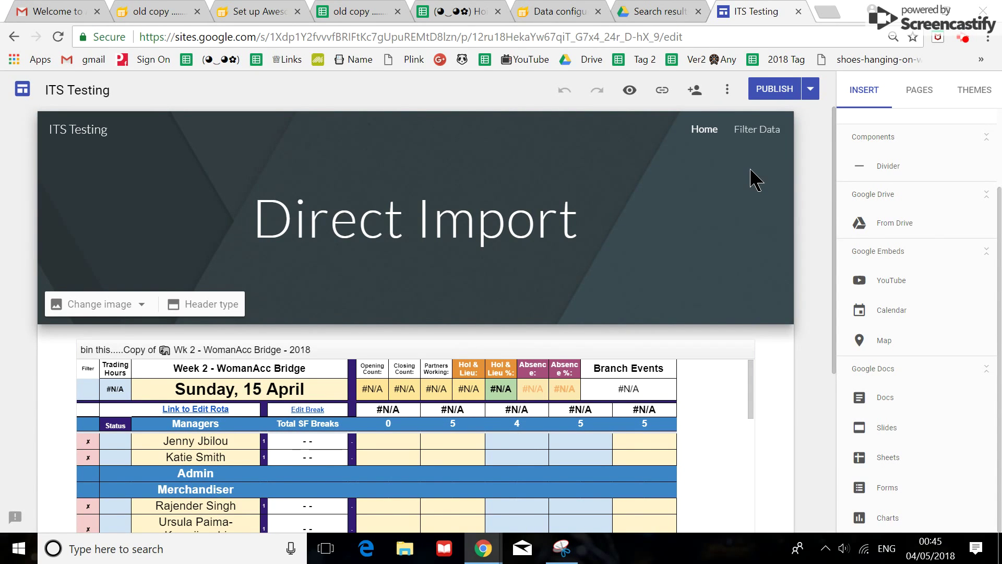
Step: View the Filter Data page's embedded table, then bring up the Awesome Table editor and its source spreadsheet
left_click(757, 131)
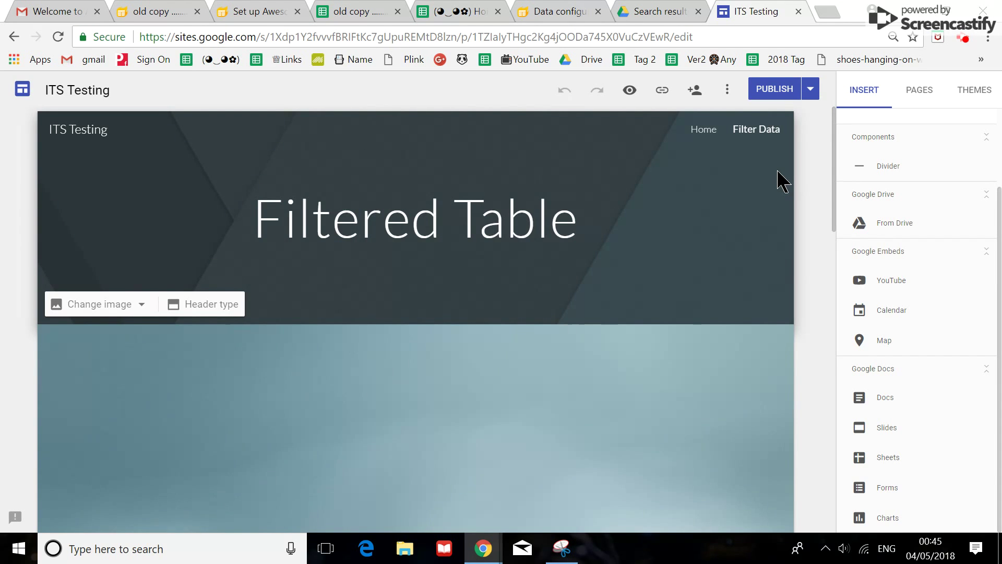
scroll(441, 322, "down", 2)
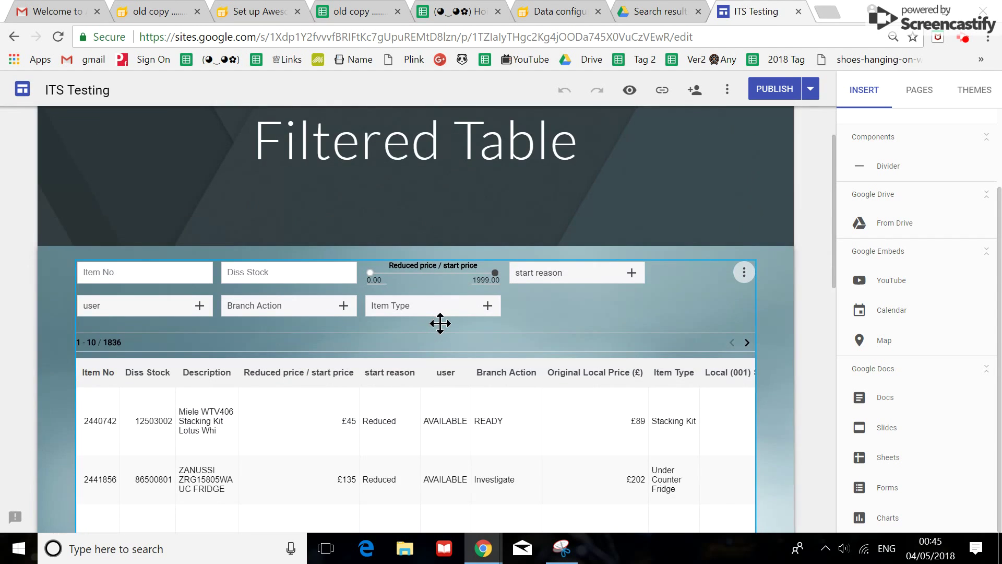
scroll(442, 325, "down", 1)
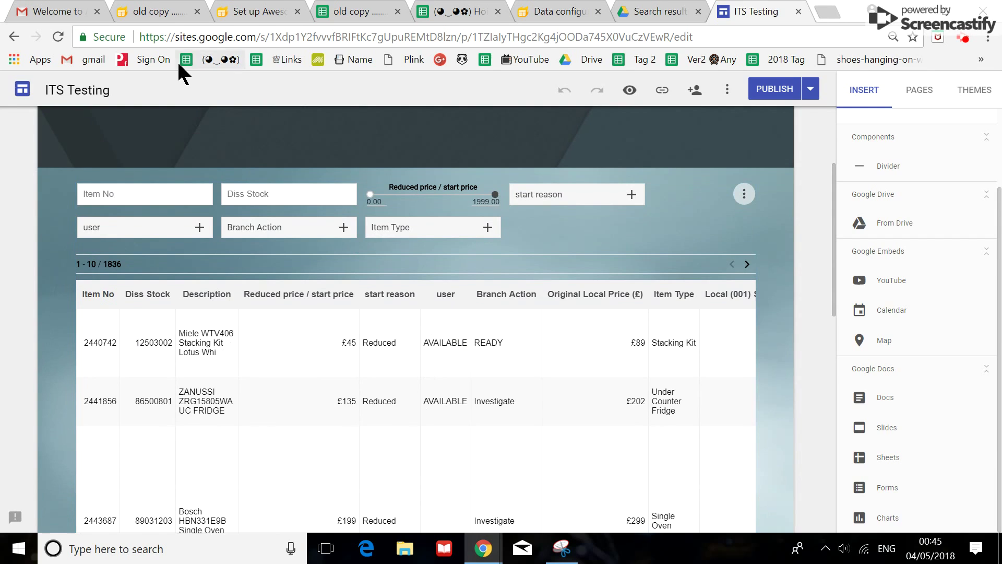
left_click(156, 10)
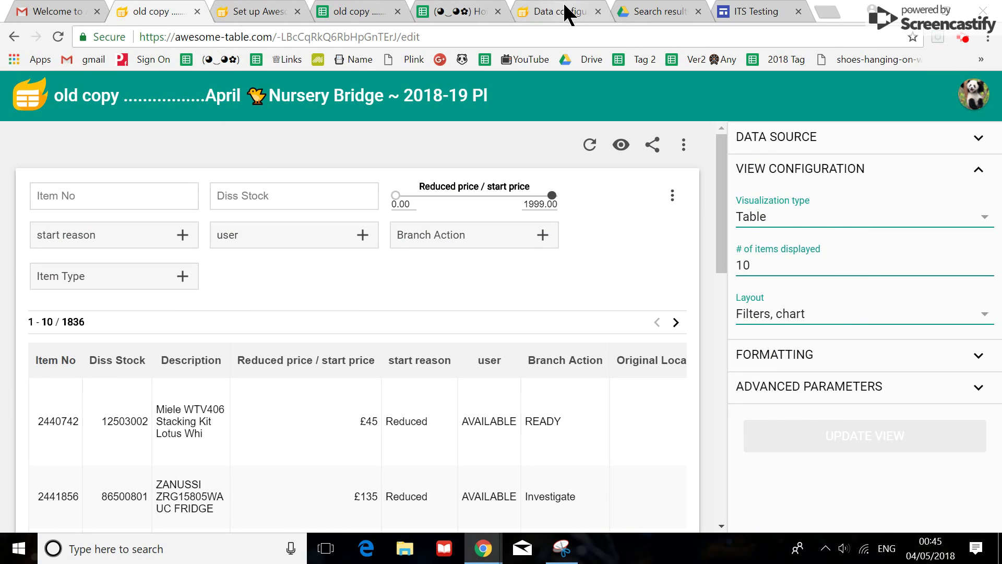
key("ctrl+4")
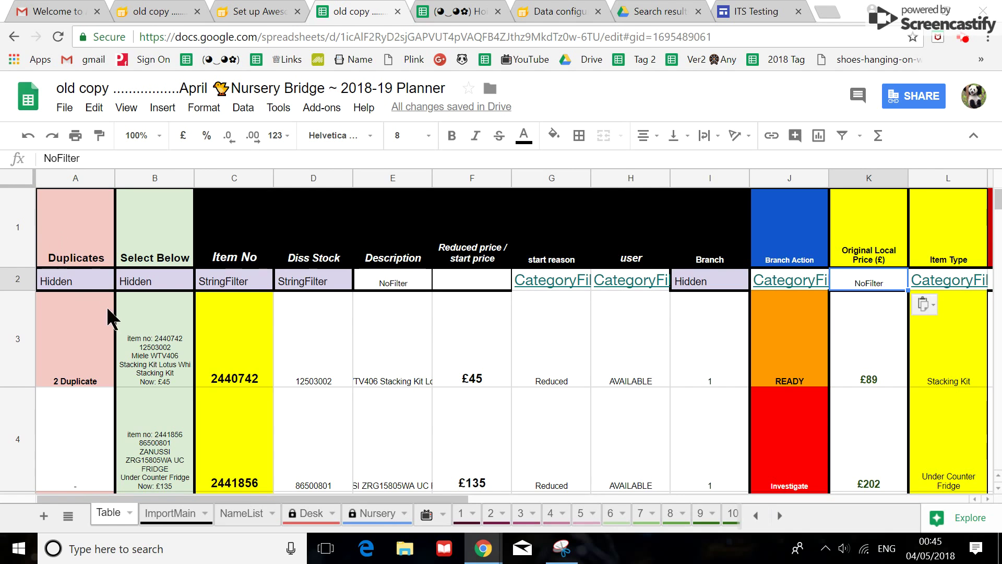
scroll(150, 319, "down", 1)
scroll(157, 331, "down", 6)
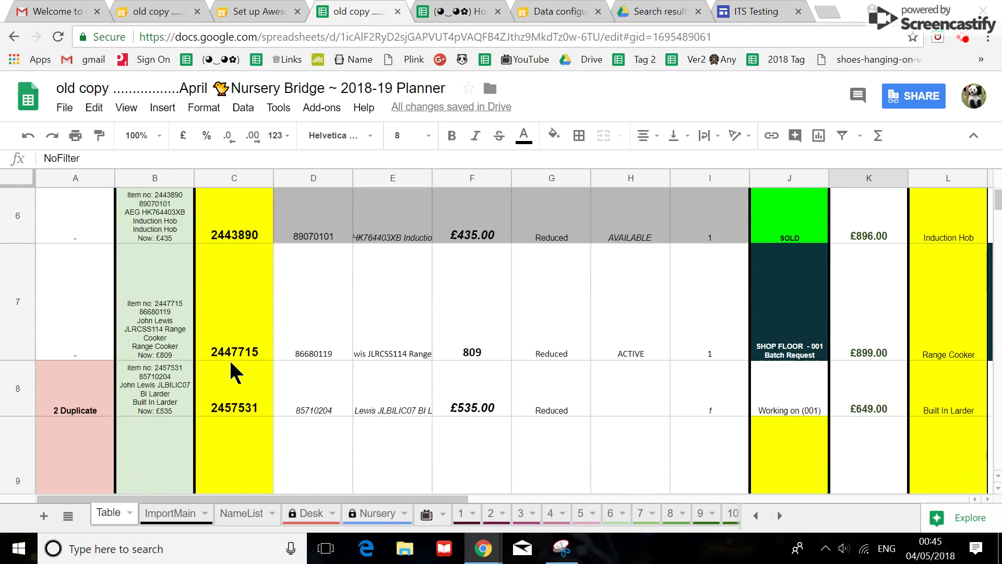
scroll(234, 365, "down", 6)
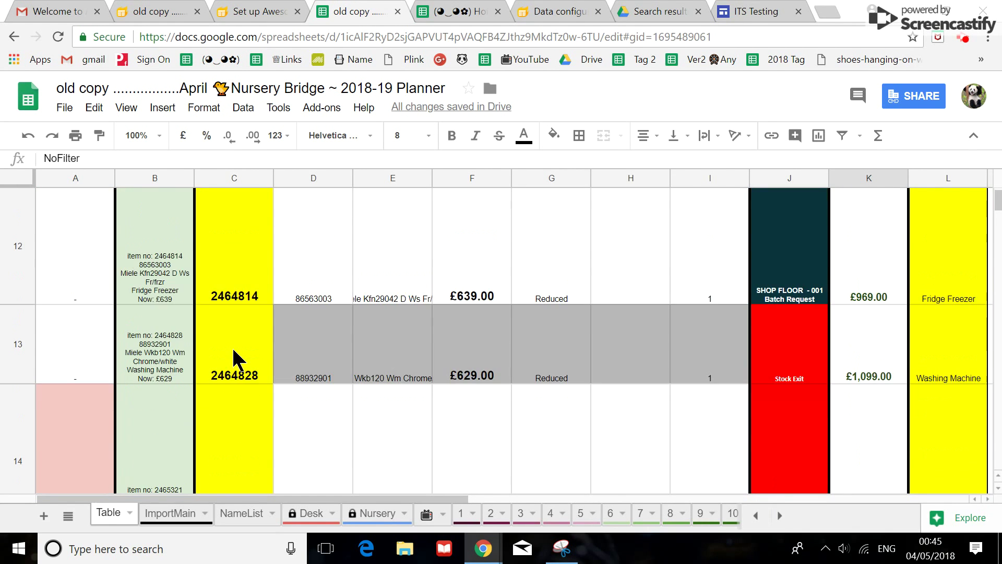
scroll(234, 361, "up", 7)
scroll(233, 351, "up", 6)
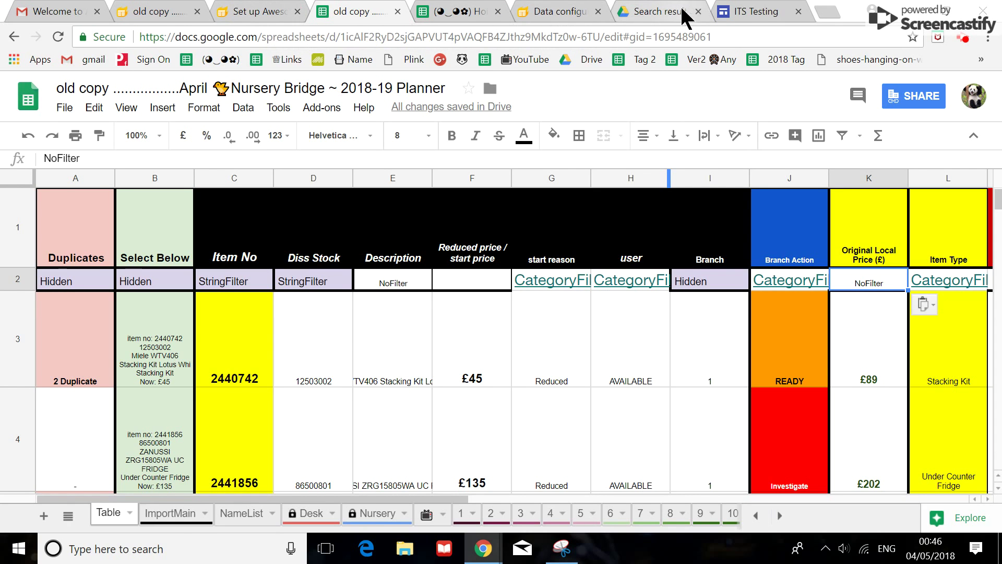
Step: Return to the ITS Testing site, look over the embedded table, and preview the page
left_click(751, 12)
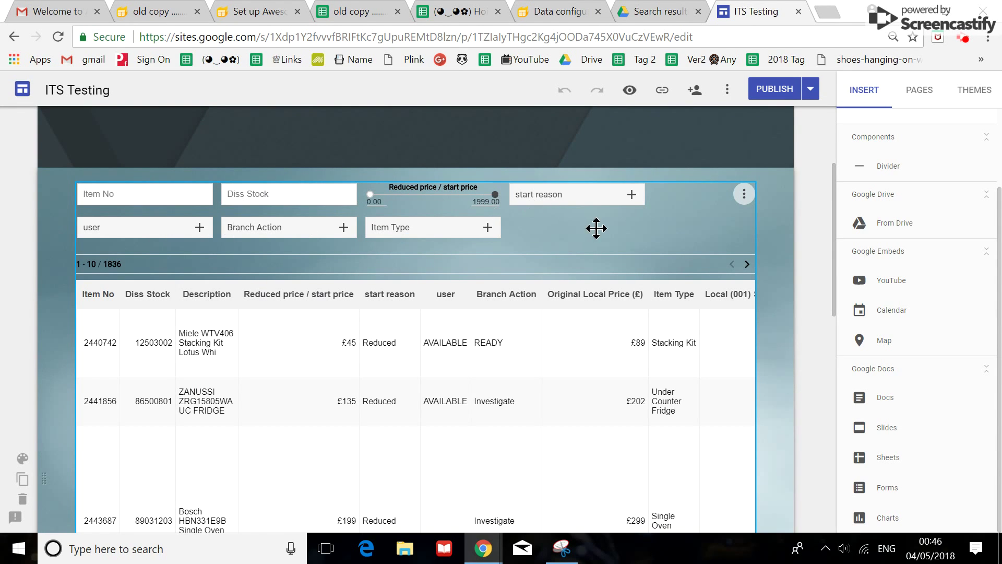
scroll(596, 228, "down", 2)
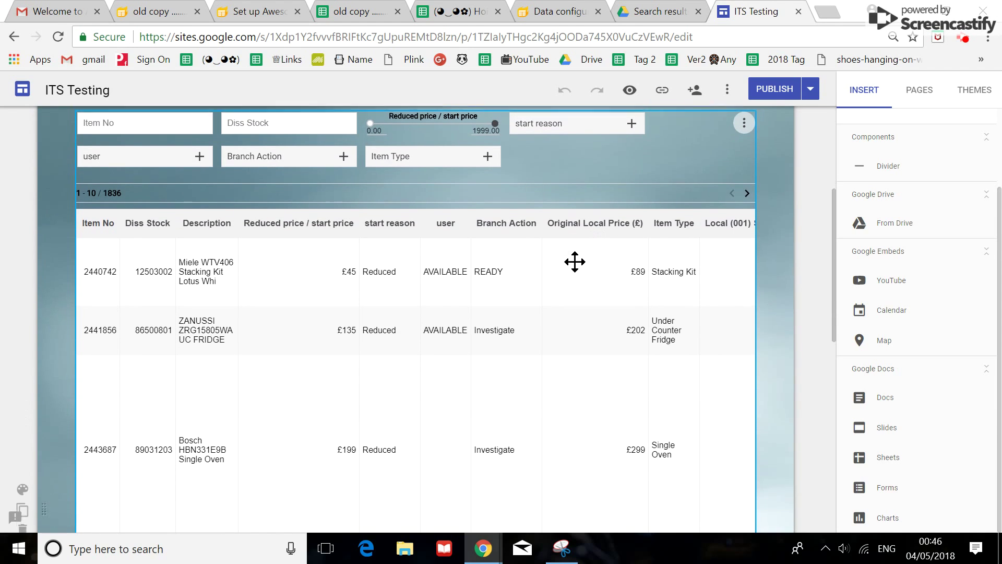
scroll(575, 262, "up", 2)
scroll(568, 283, "up", 1)
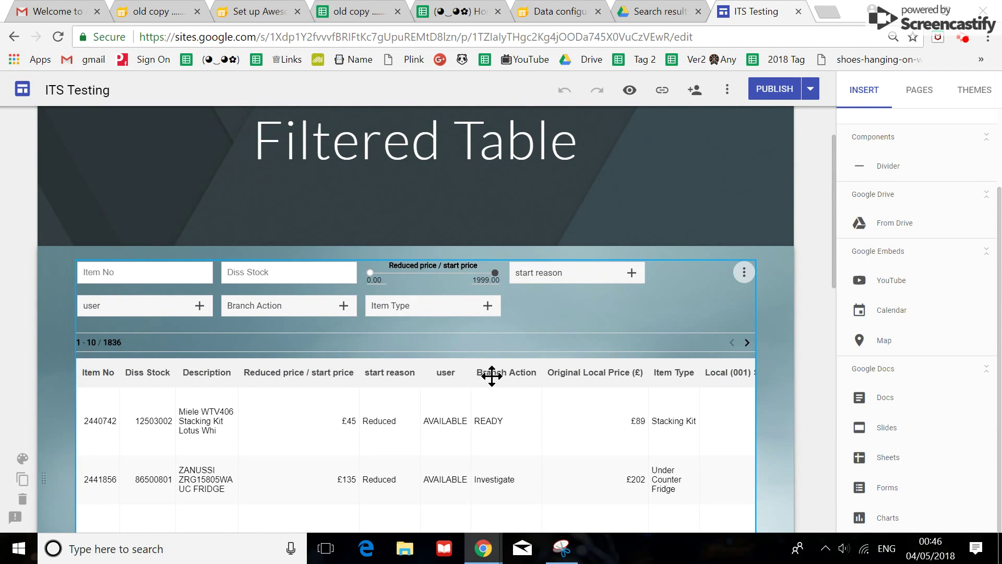
scroll(481, 396, "down", 3)
scroll(743, 353, "up", 2)
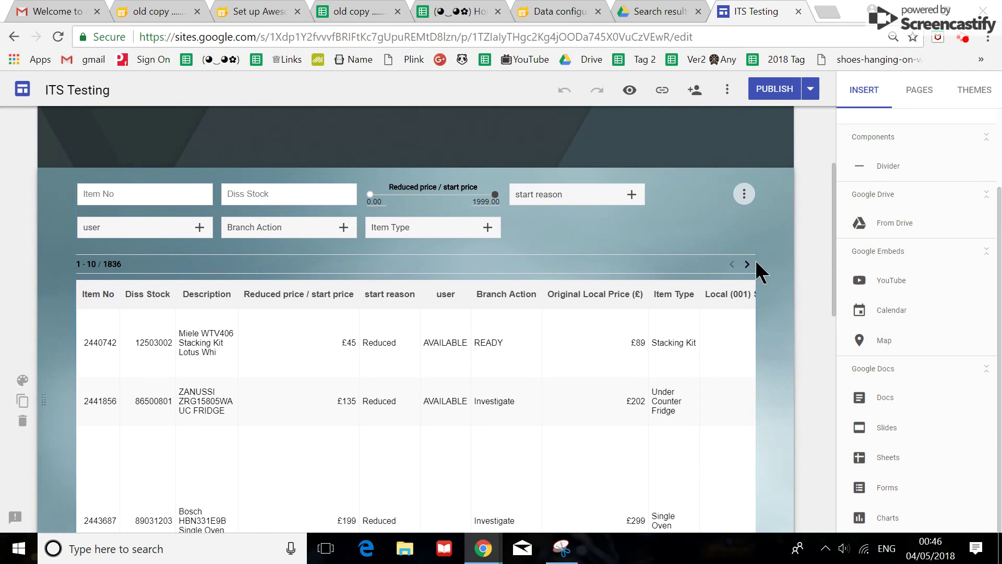
mouse_move(746, 143)
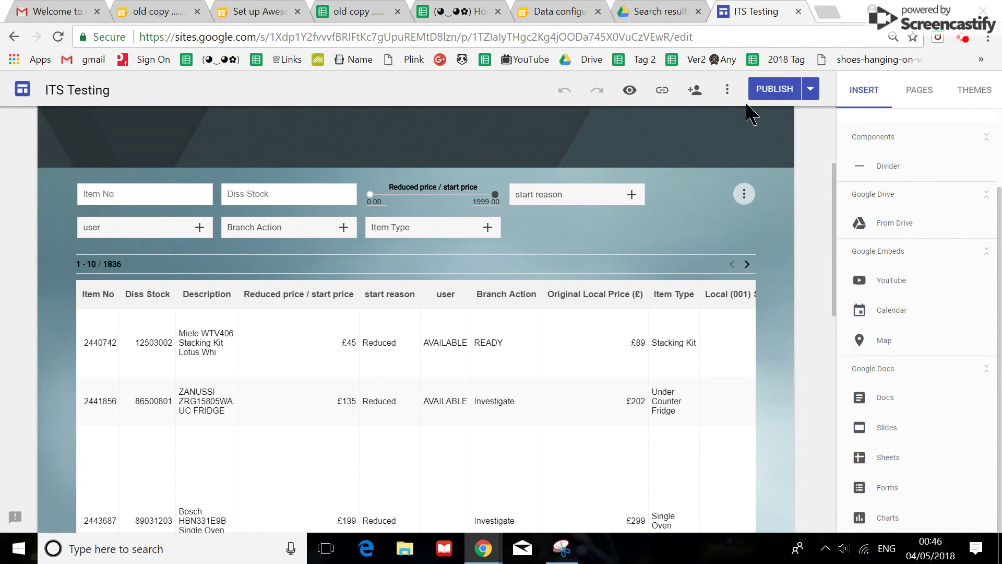
left_click(629, 90)
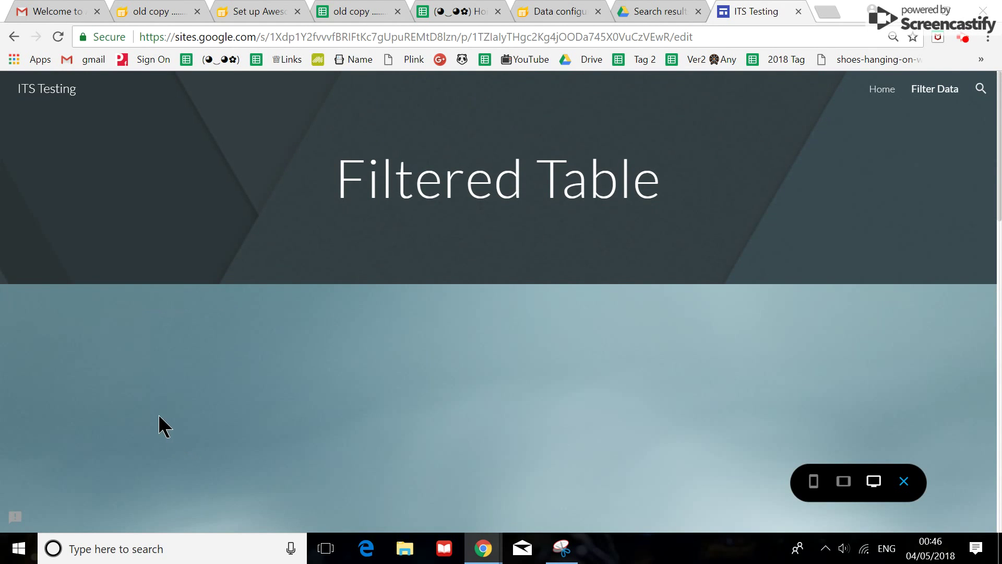
Step: Try the Item No filter, then enter 8 in the Diss Stock filter and delete it again
scroll(487, 408, "down", 3)
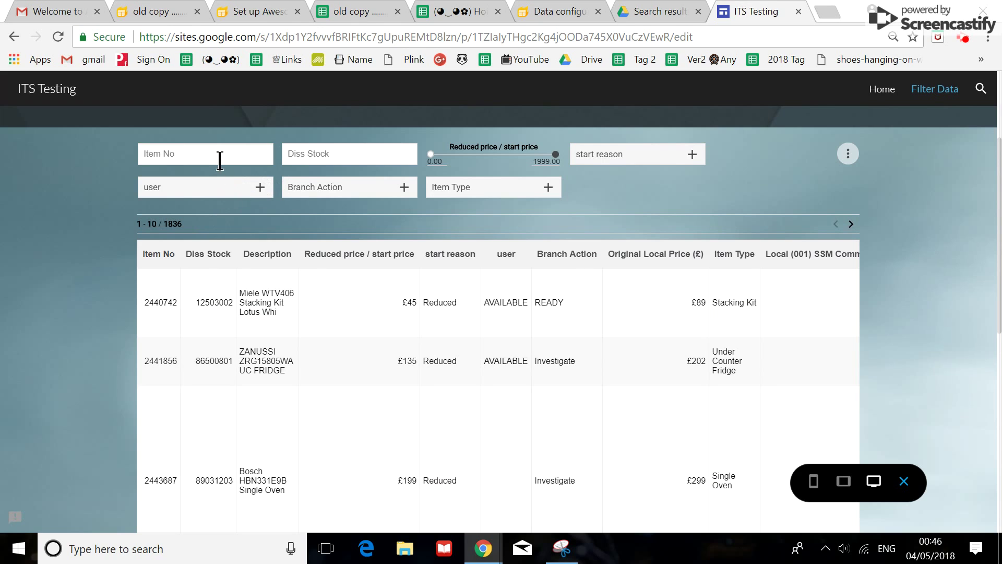
left_click(220, 159)
left_click(324, 156)
type("8")
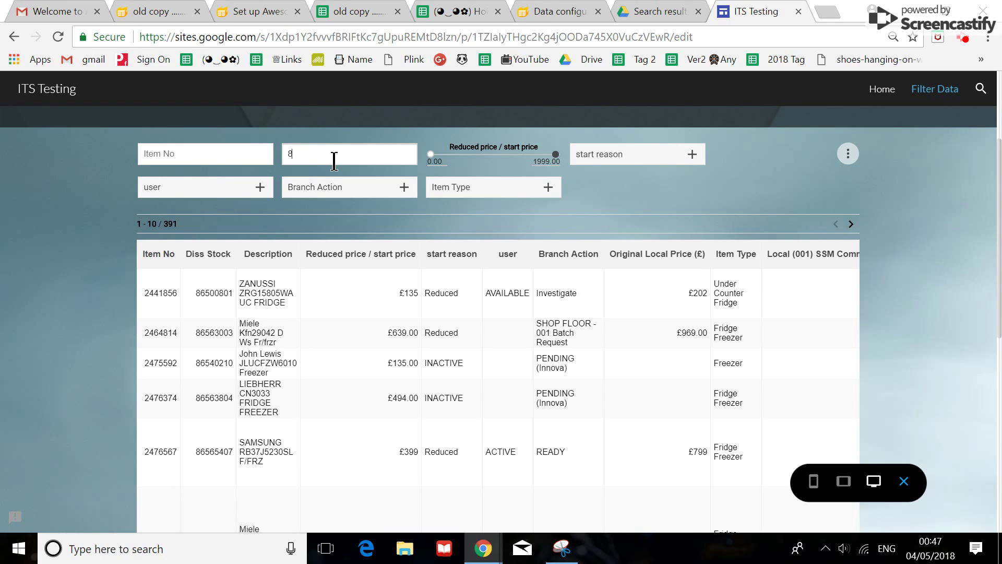
key("BackSpace")
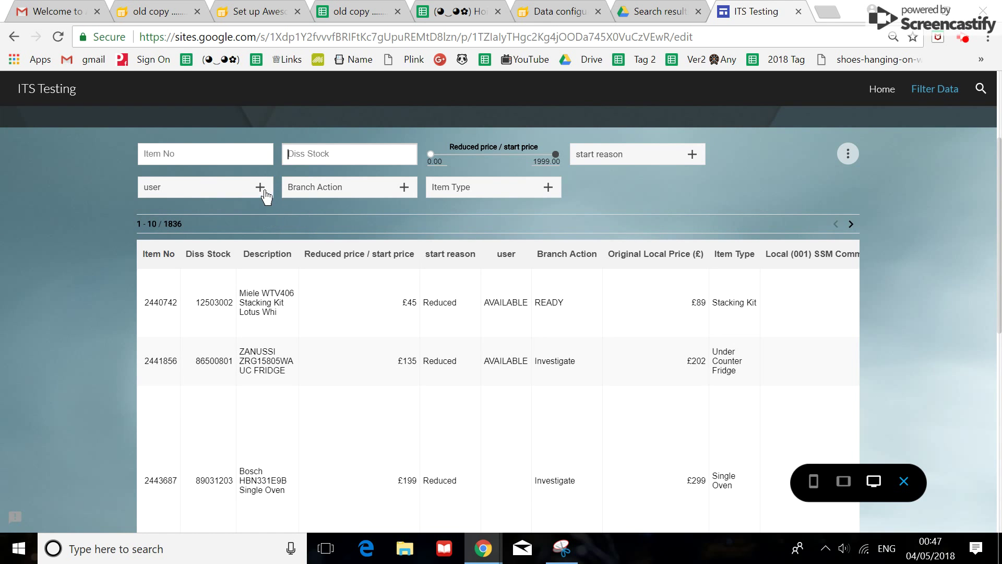
Step: Filter user to NEW, narrowing the table to 11 items, and scroll through the results
left_click(260, 187)
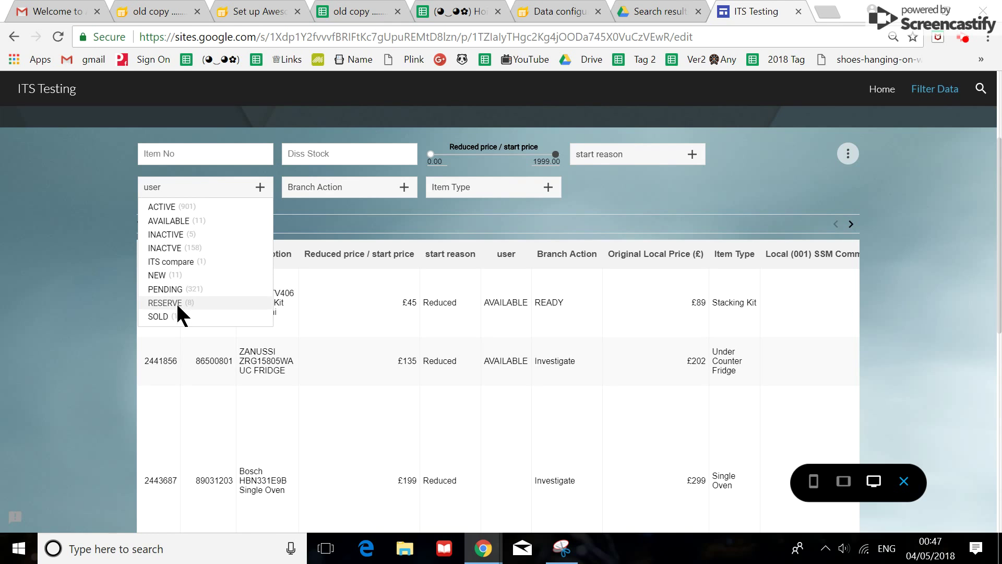
left_click(193, 275)
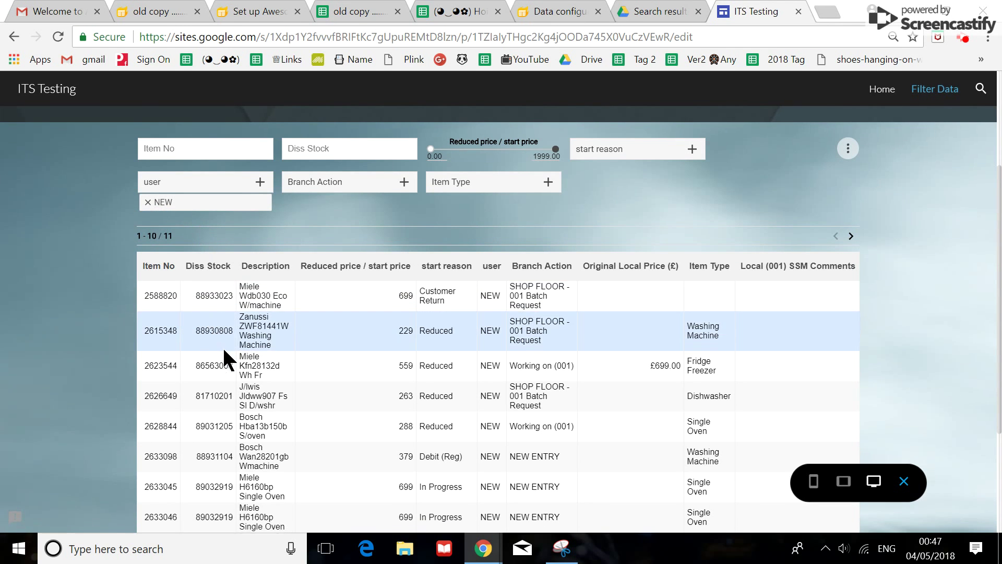
scroll(229, 355, "down", 3)
scroll(470, 235, "up", 2)
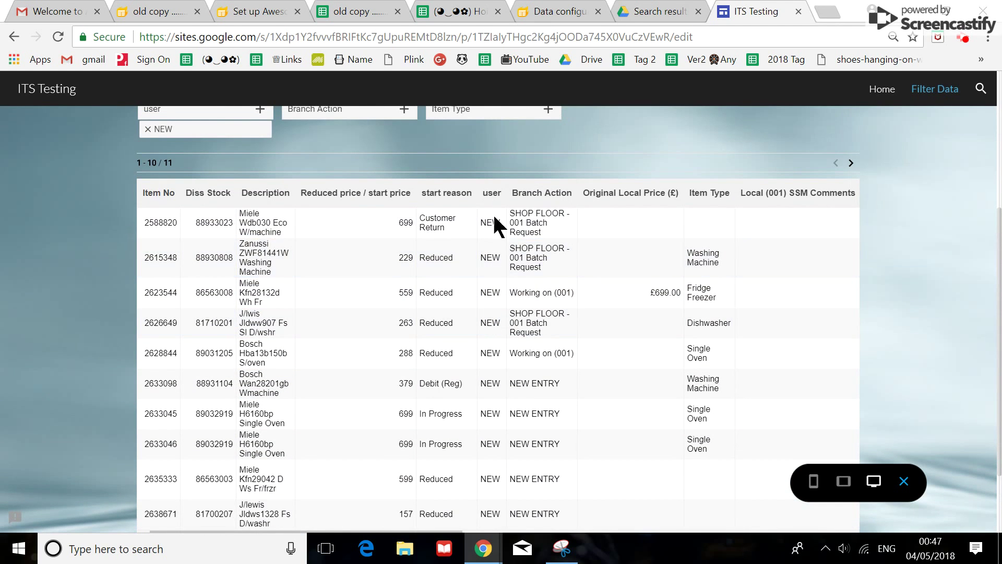
scroll(491, 511, "down", 2)
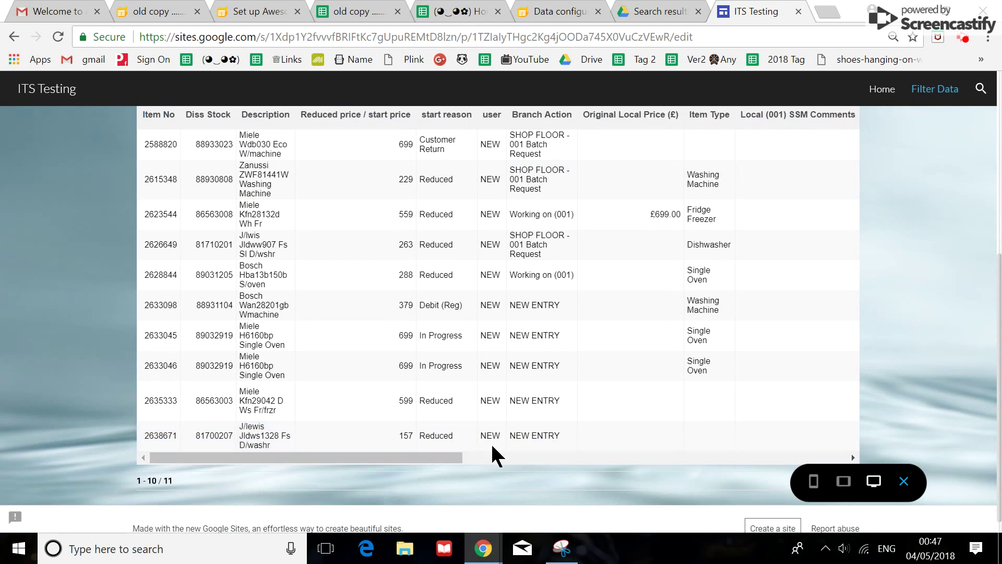
scroll(331, 438, "up", 5)
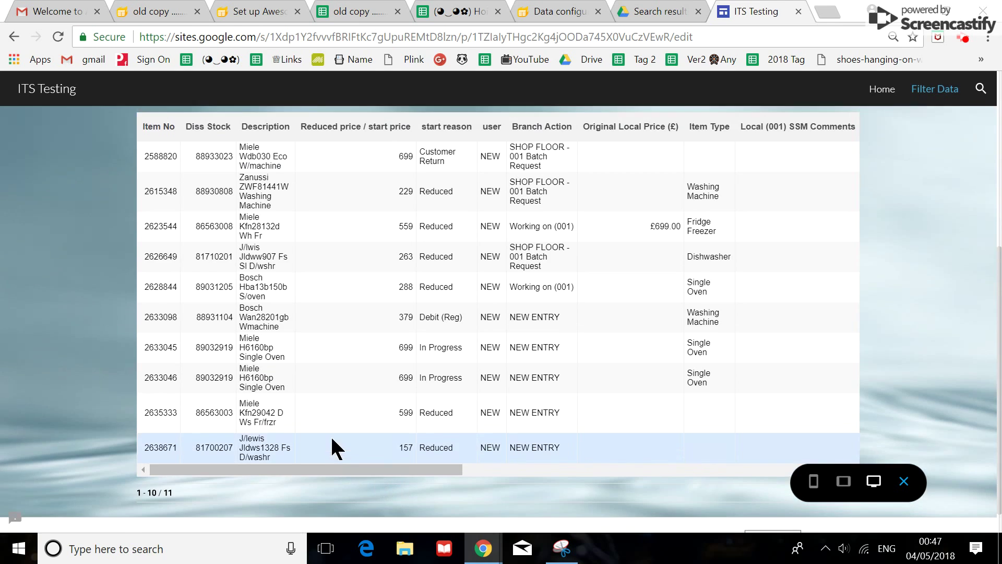
Step: Remove the NEW user filter and filter Branch Action to READY
left_click(148, 287)
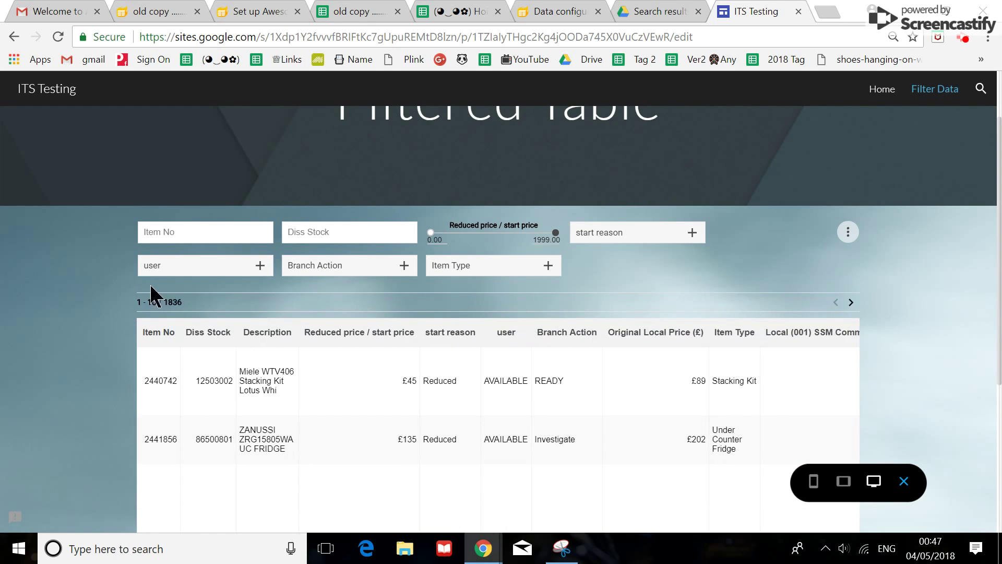
left_click(402, 267)
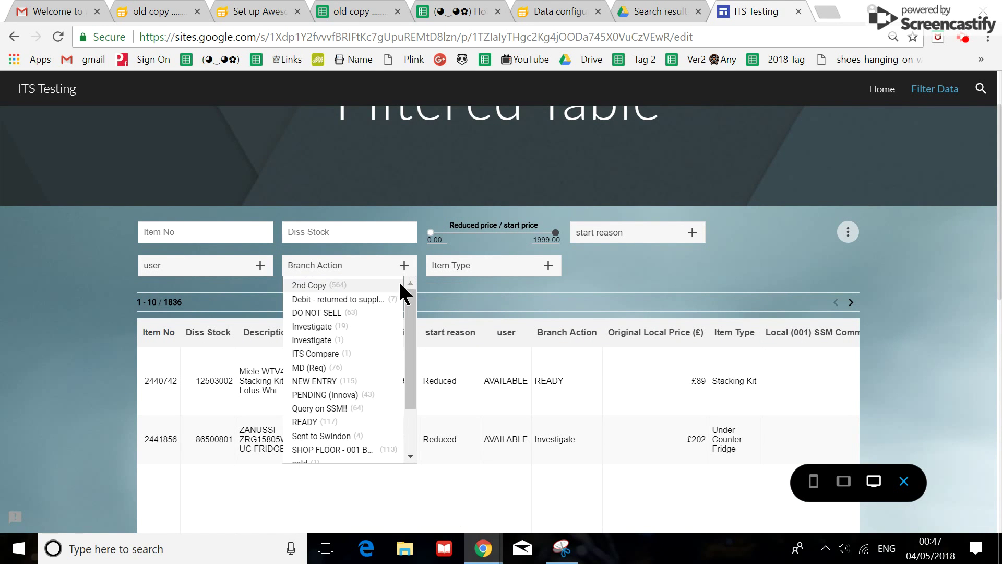
left_click(340, 422)
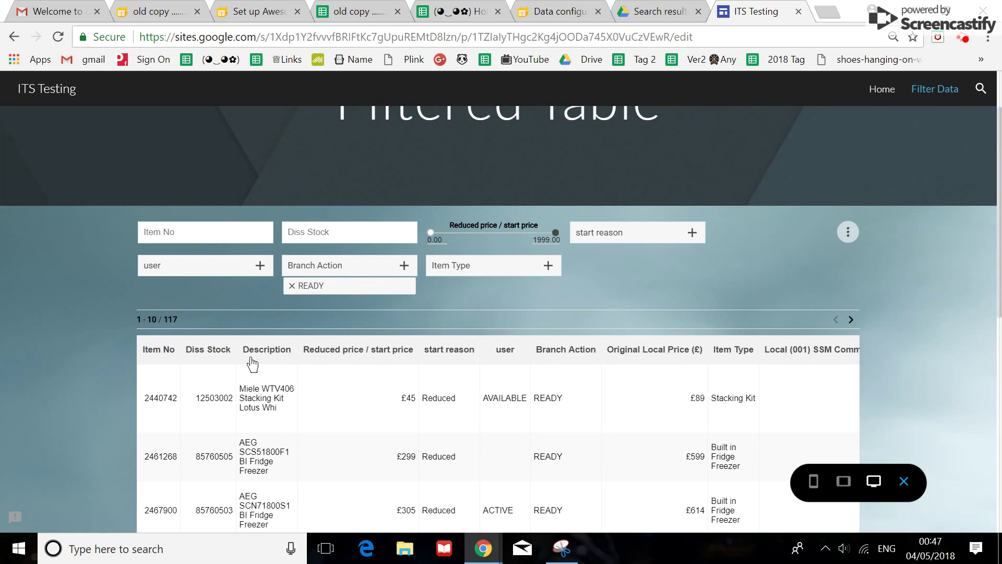
scroll(169, 337, "down", 1)
scroll(169, 334, "down", 1)
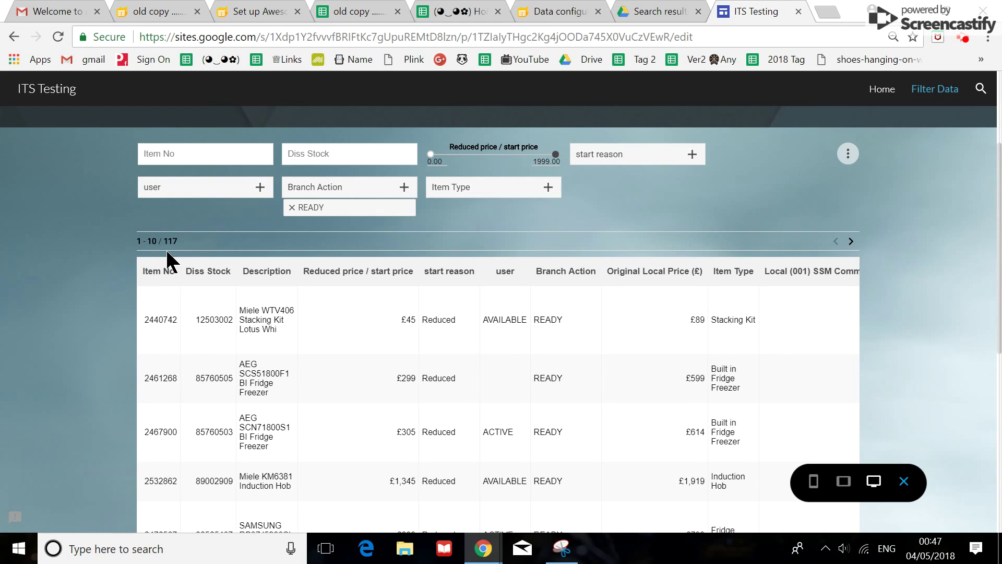
Step: Combine READY with user NEW, then with AVAILABLE (2 items), and clear all filters
left_click(261, 187)
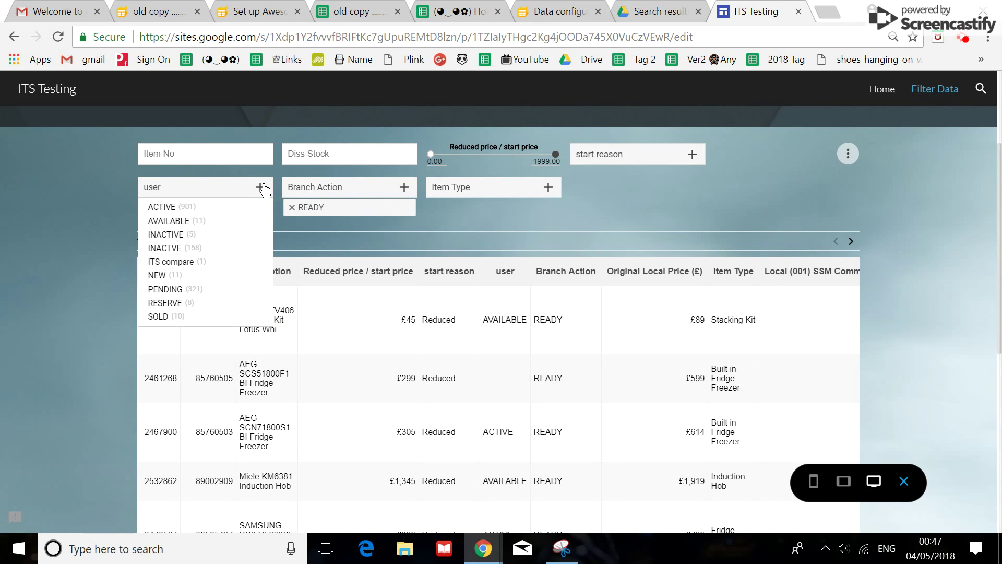
left_click(203, 275)
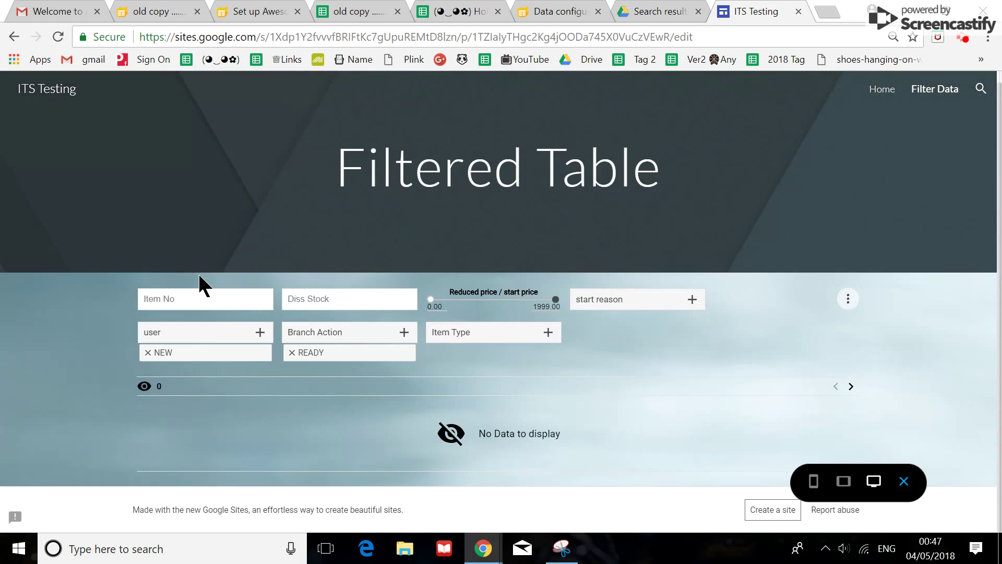
left_click(148, 352)
scroll(181, 270, "down", 3)
left_click(260, 178)
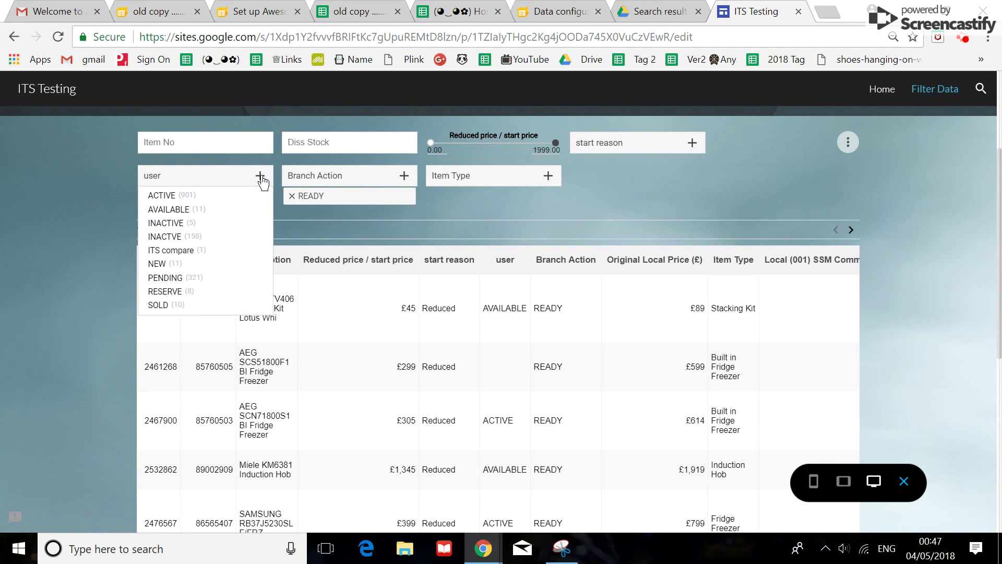
left_click(215, 210)
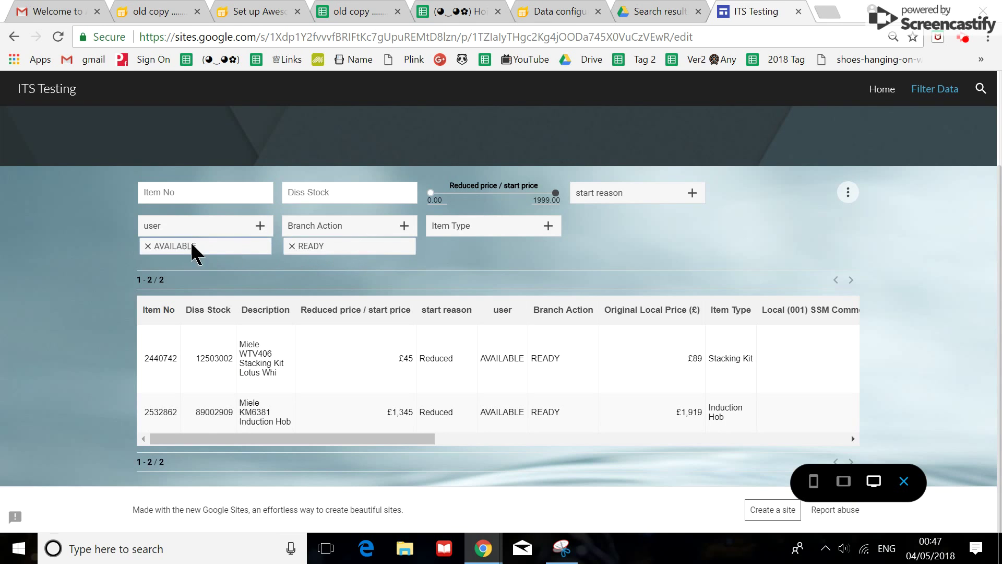
left_click(146, 247)
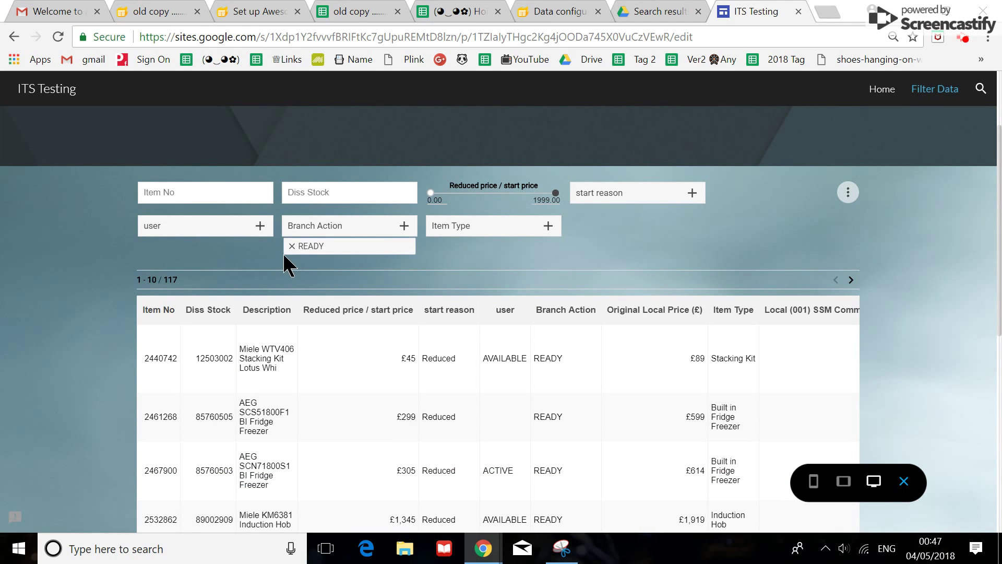
left_click(292, 248)
Step: Choose Freezer from the Item Type dropdown to show the 9 freezer items
left_click(546, 230)
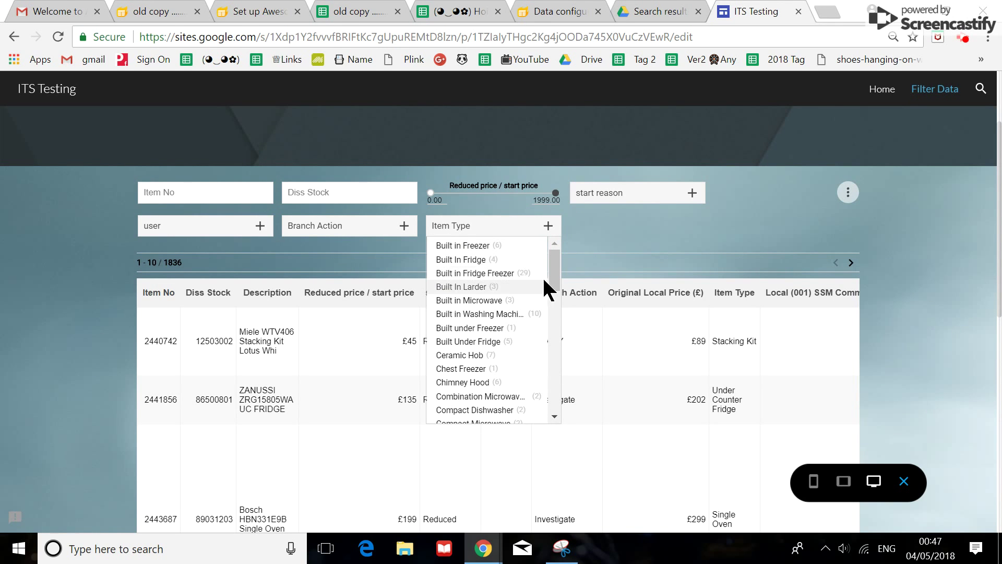
left_click_drag(554, 267, 544, 319)
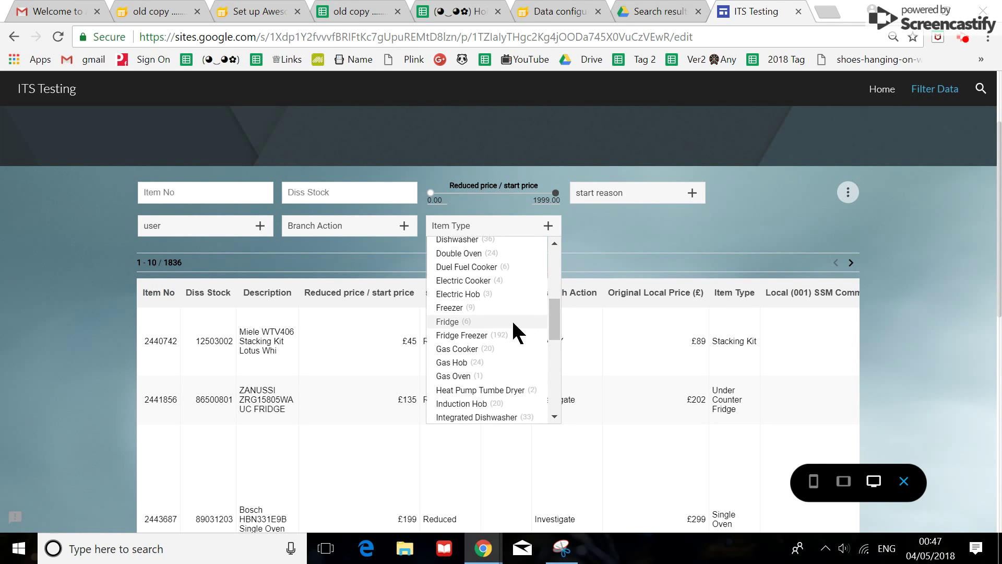
left_click(459, 306)
scroll(413, 357, "down", 3)
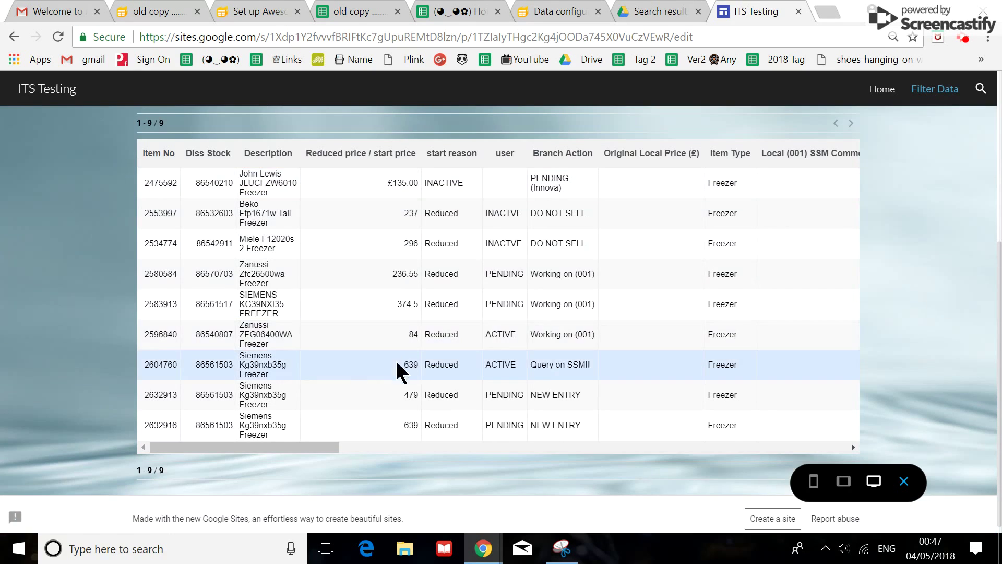
scroll(405, 365, "up", 3)
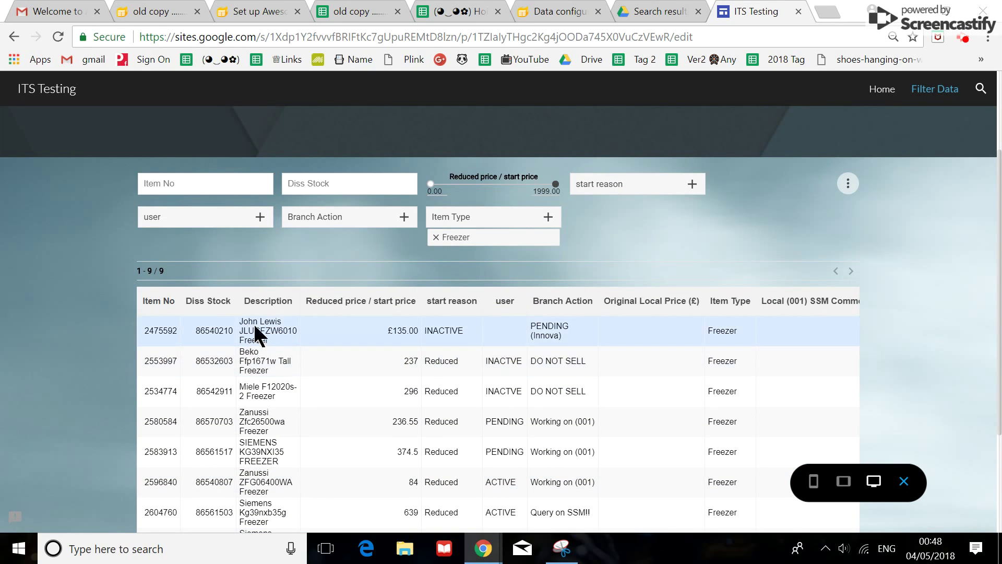
Step: Remove the Freezer filter and set the reduced-price slider to 0.00–567.92, leaving 1555 items
left_click(436, 237)
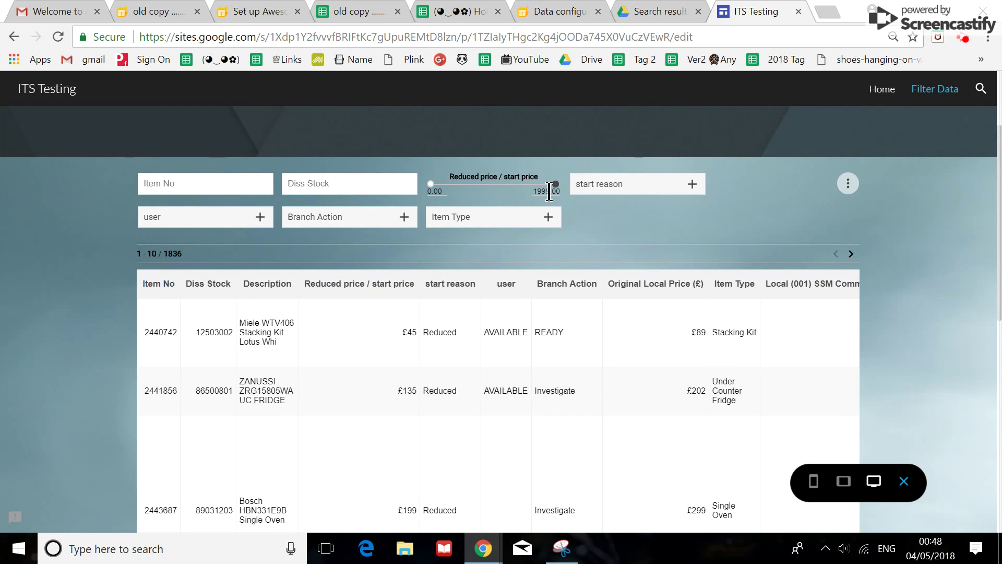
left_click_drag(555, 184, 528, 185)
left_click_drag(474, 190, 466, 191)
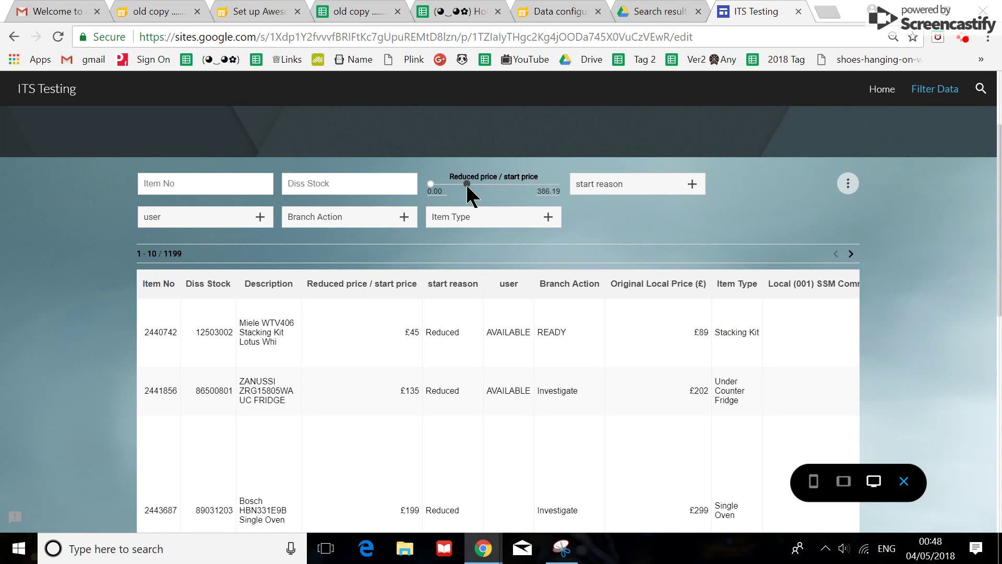
left_click_drag(468, 187, 458, 184)
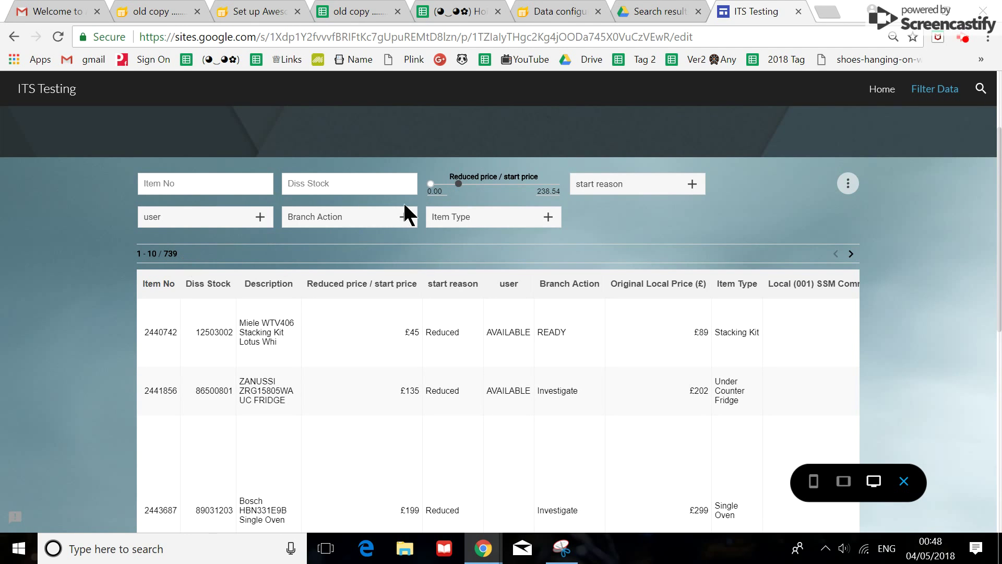
left_click_drag(452, 186, 475, 182)
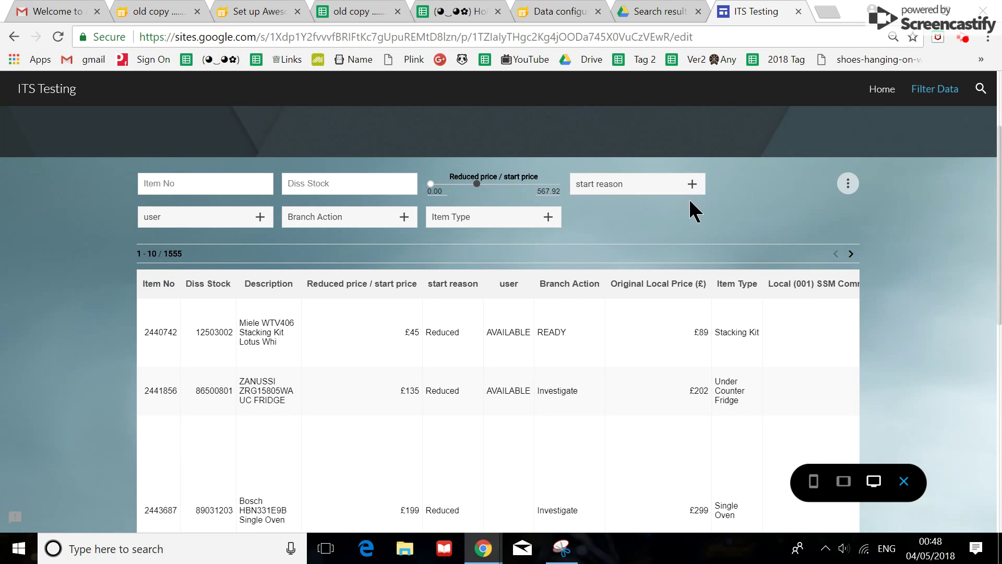
left_click(692, 186)
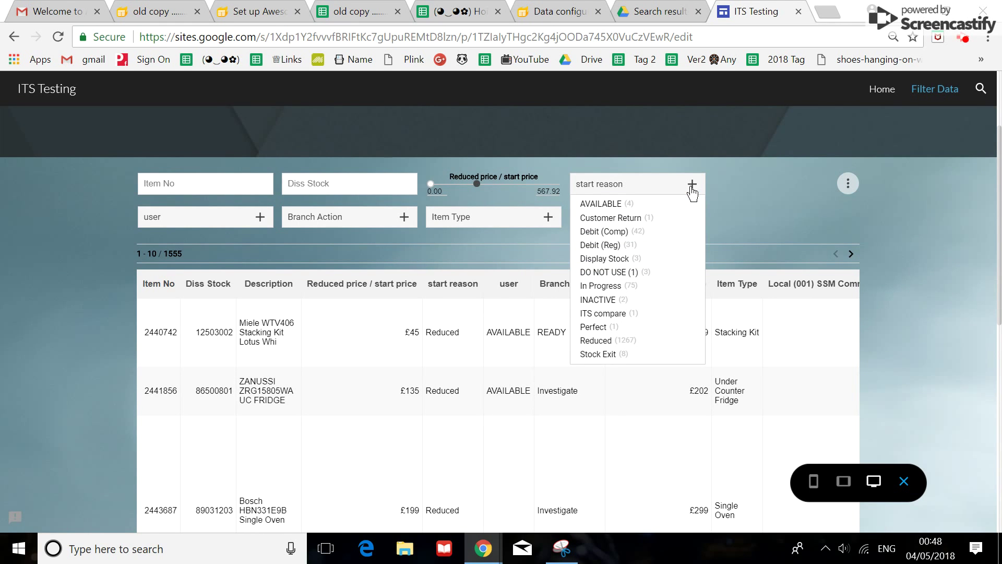
Step: Close the start reason list and scroll through the 1555 items in the 0.00–567.92 price range
left_click(772, 218)
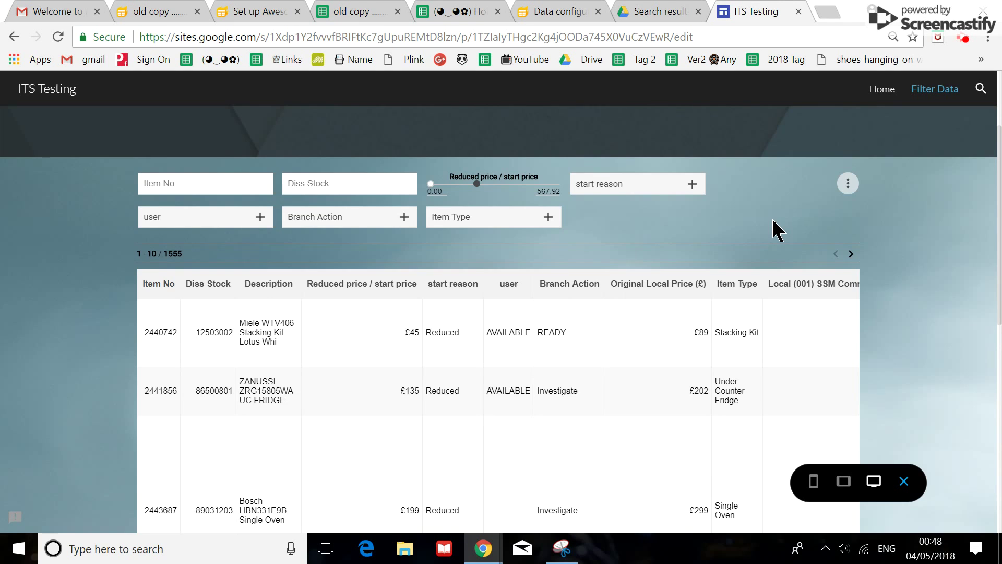
scroll(773, 220, "down", 8)
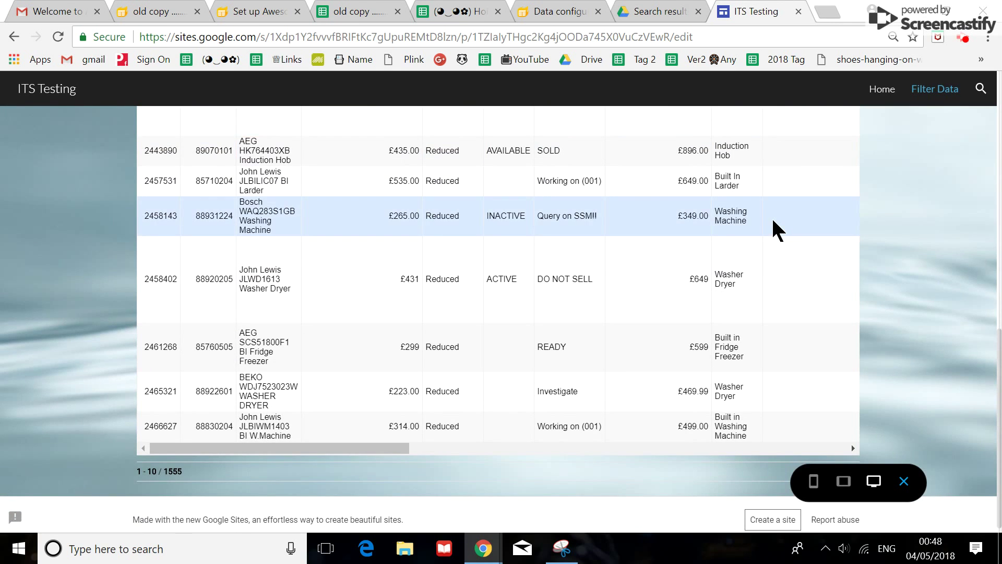
scroll(772, 219, "up", 8)
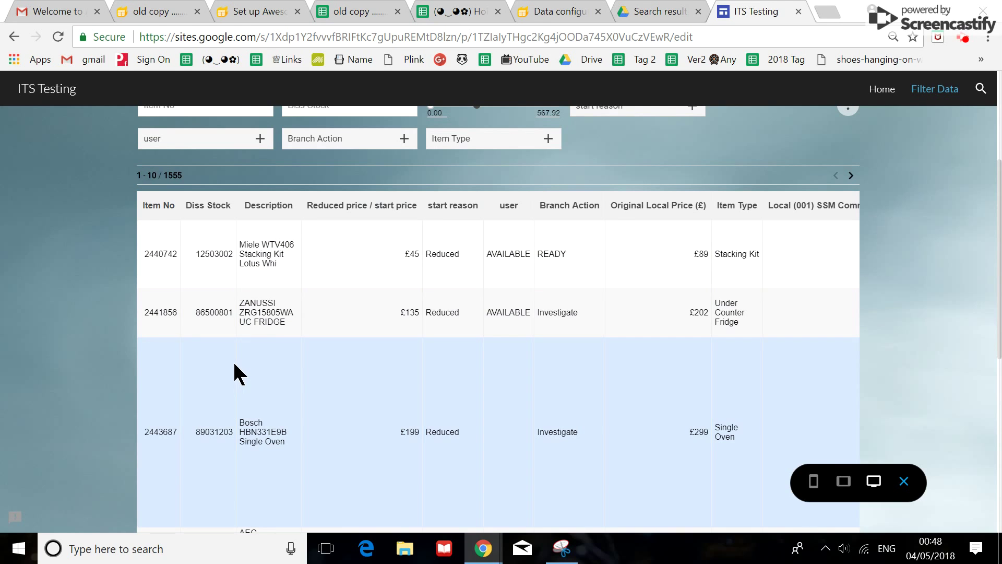
scroll(234, 365, "up", 2)
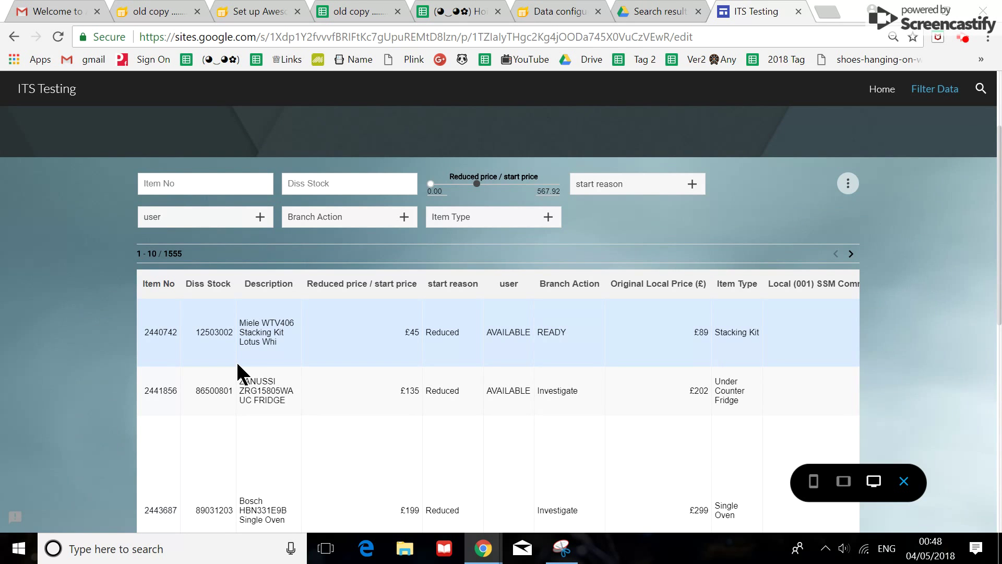
scroll(239, 368, "down", 5)
scroll(238, 364, "down", 4)
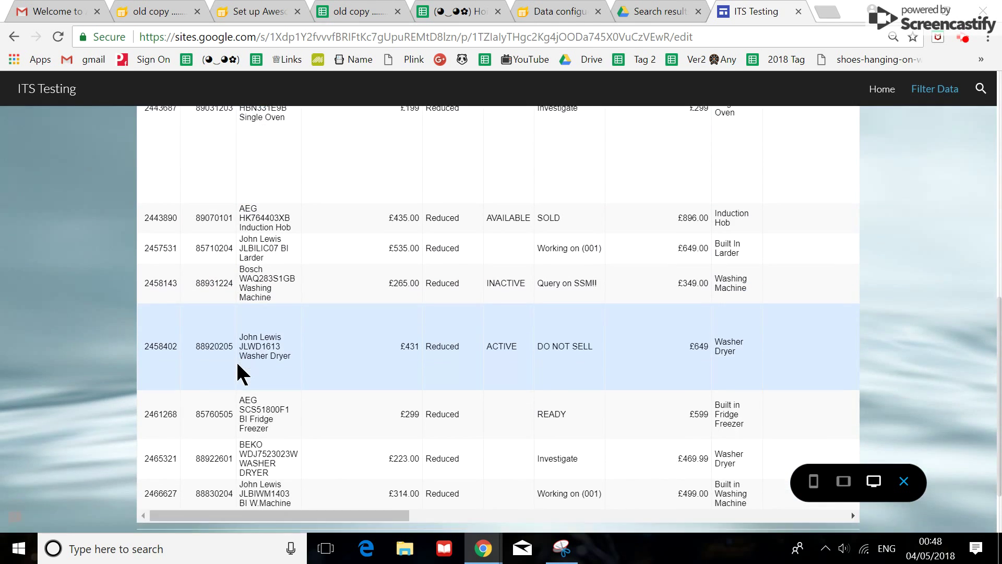
scroll(237, 365, "up", 5)
scroll(237, 364, "up", 4)
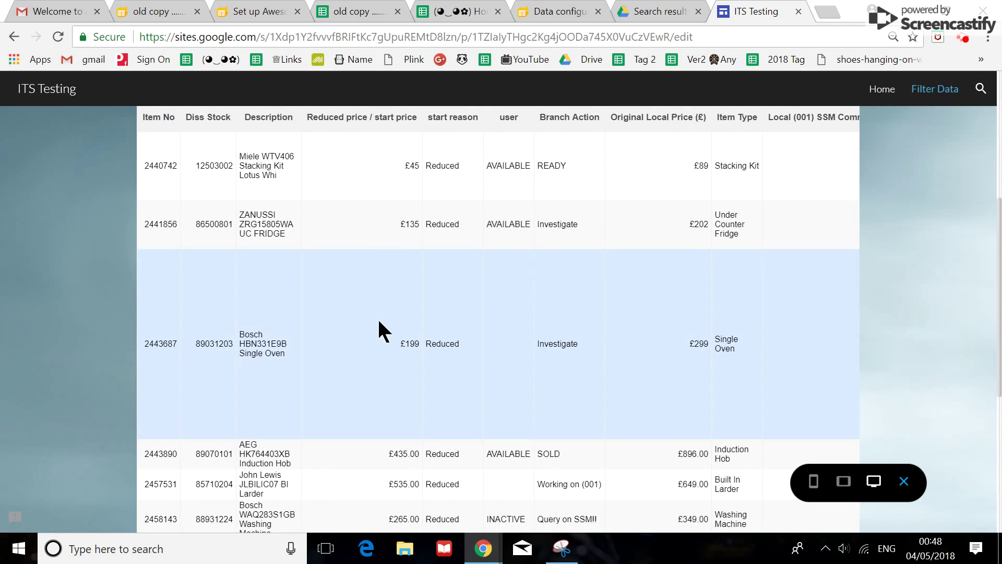
scroll(771, 353, "up", 1)
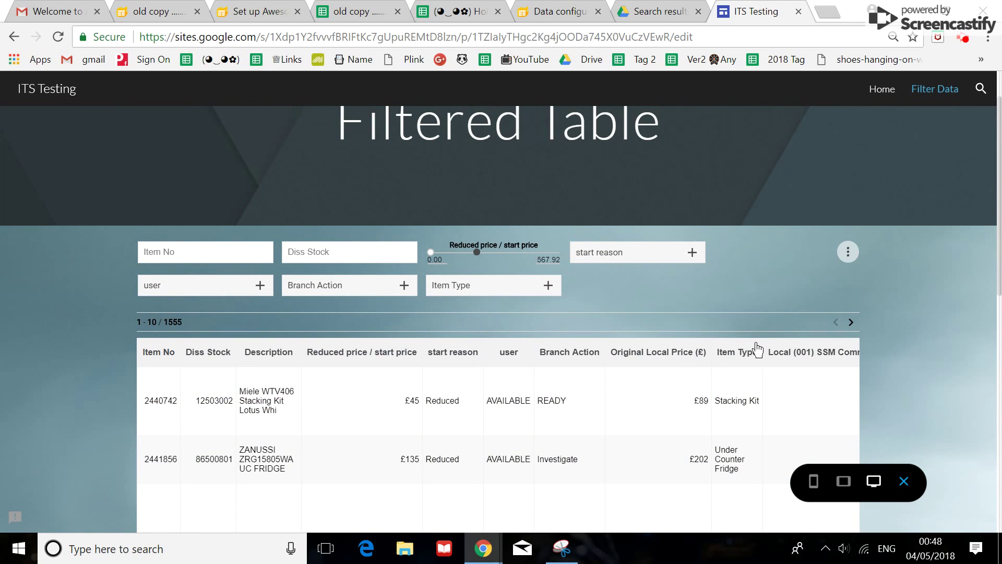
scroll(725, 334, "up", 1)
scroll(726, 335, "down", 1)
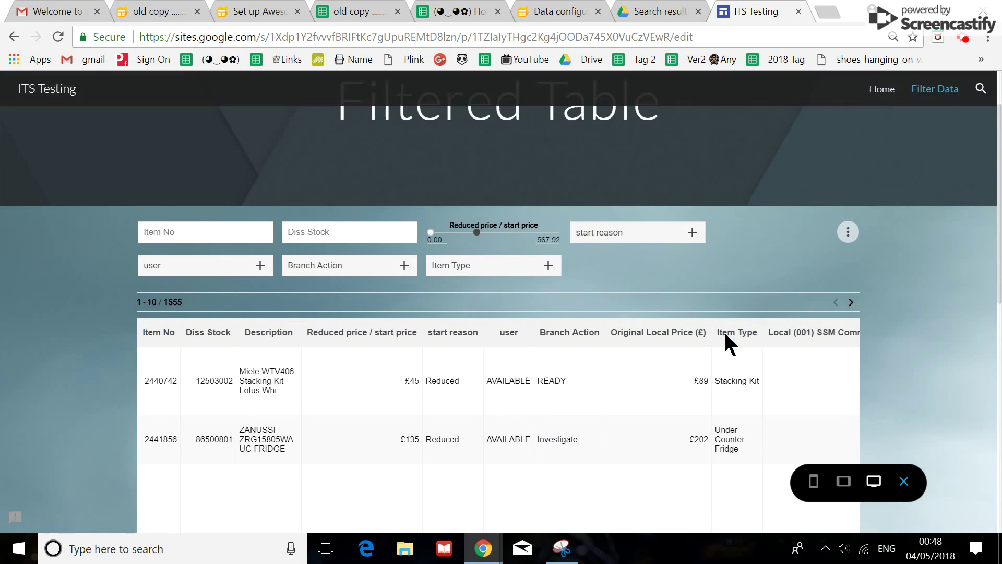
scroll(726, 335, "up", 1)
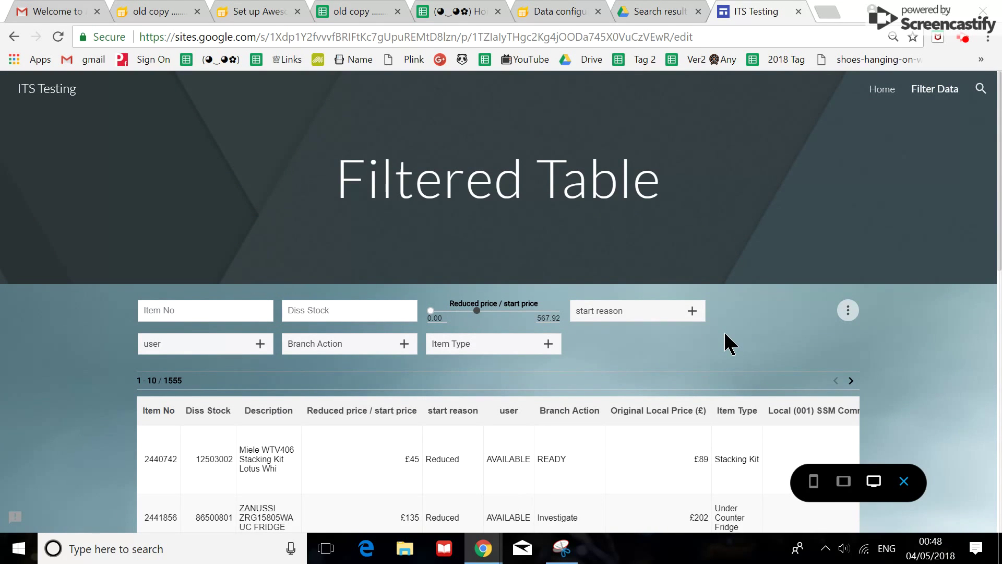
scroll(726, 334, "down", 1)
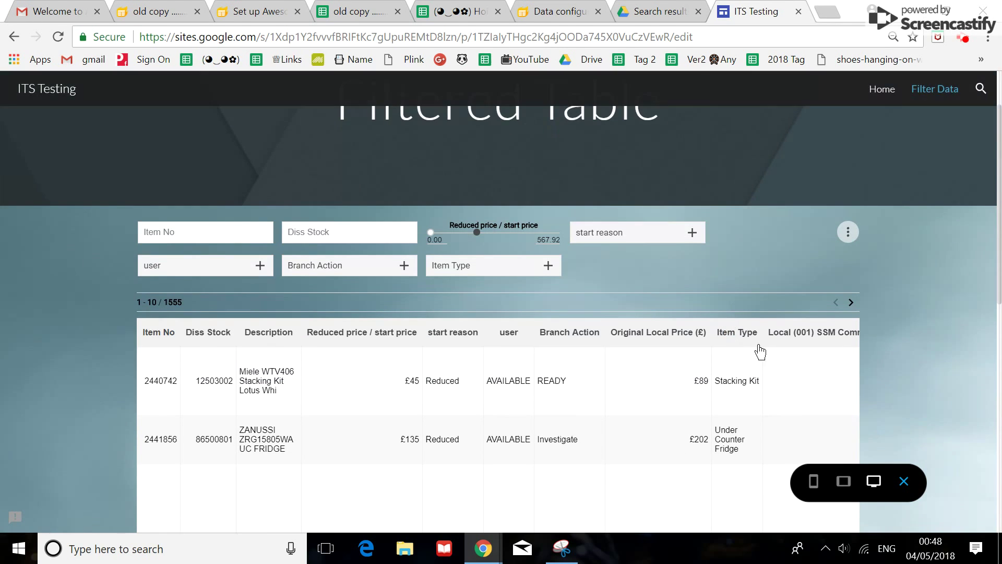
Step: Preview the Filtered Table page at phone width and scroll through its filters and table
left_click(813, 489)
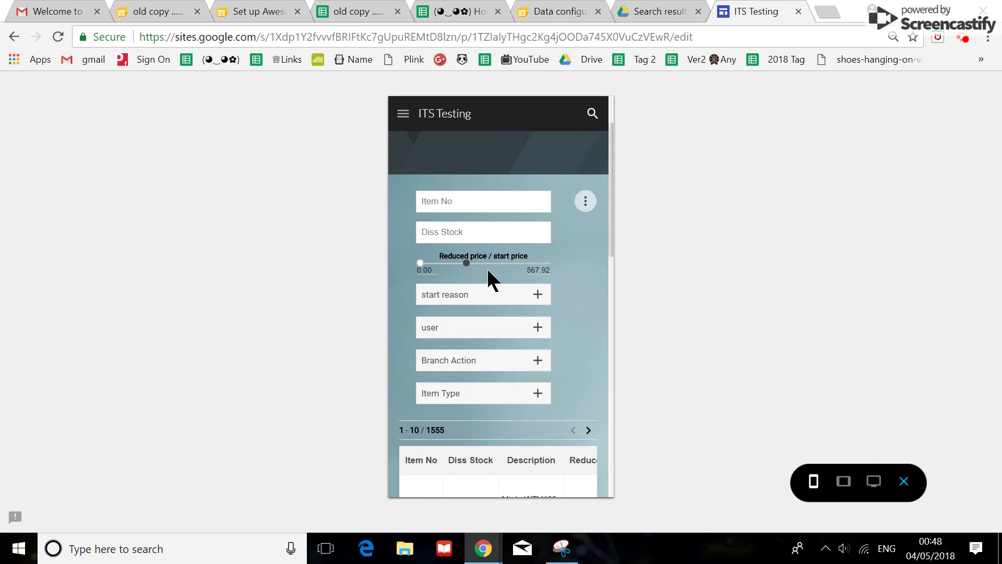
scroll(491, 277, "down", 8)
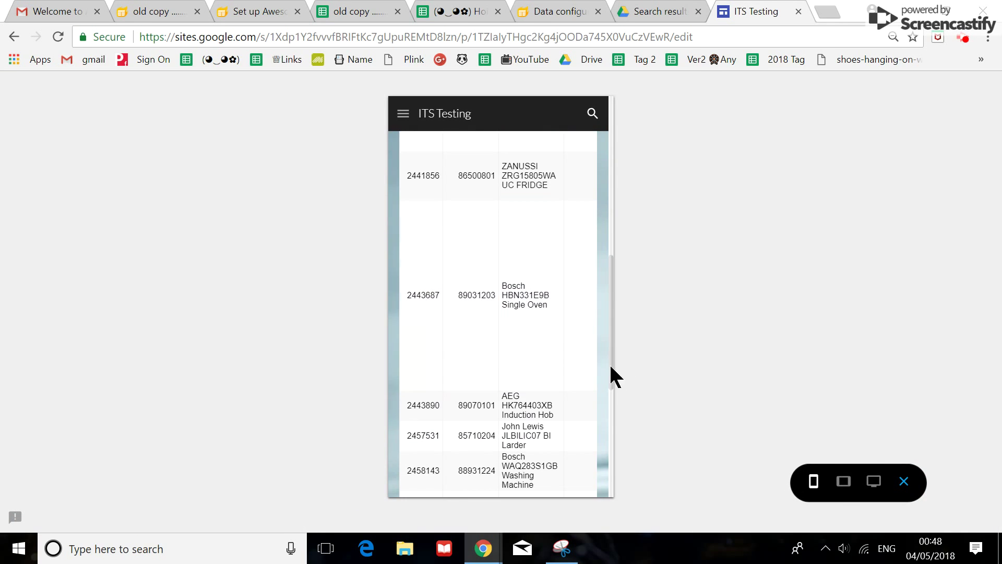
scroll(550, 398, "down", 5)
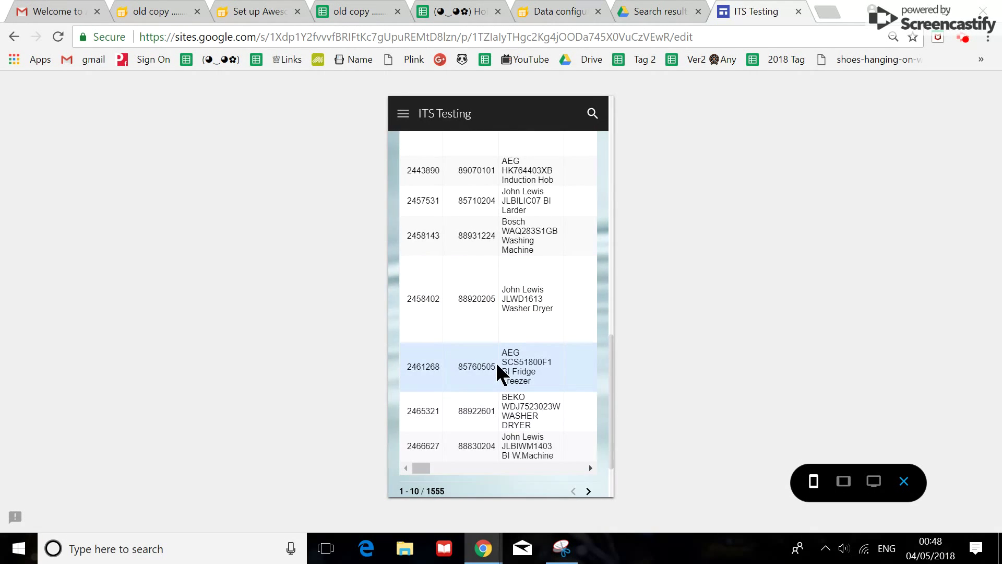
scroll(497, 366, "up", 10)
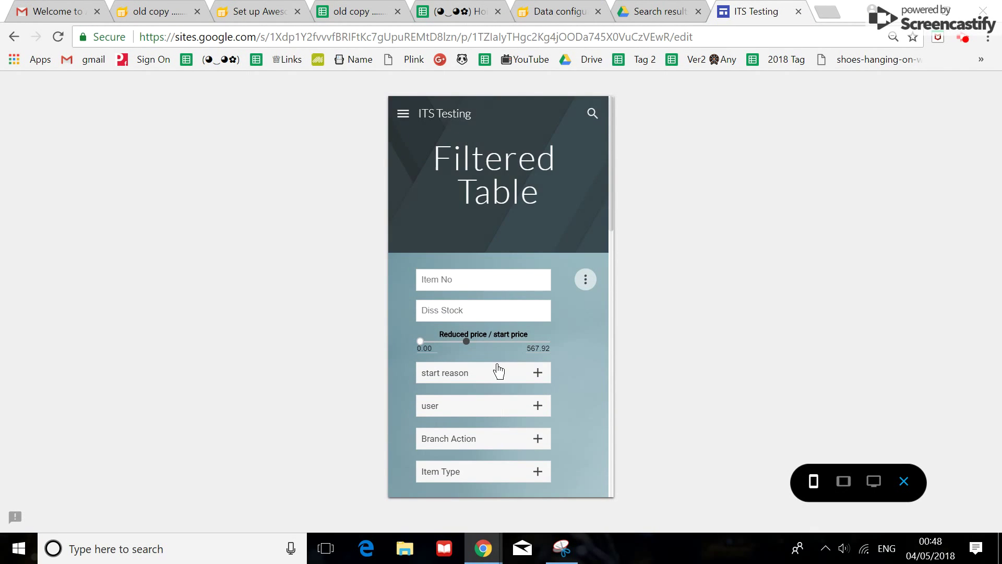
scroll(498, 371, "down", 2)
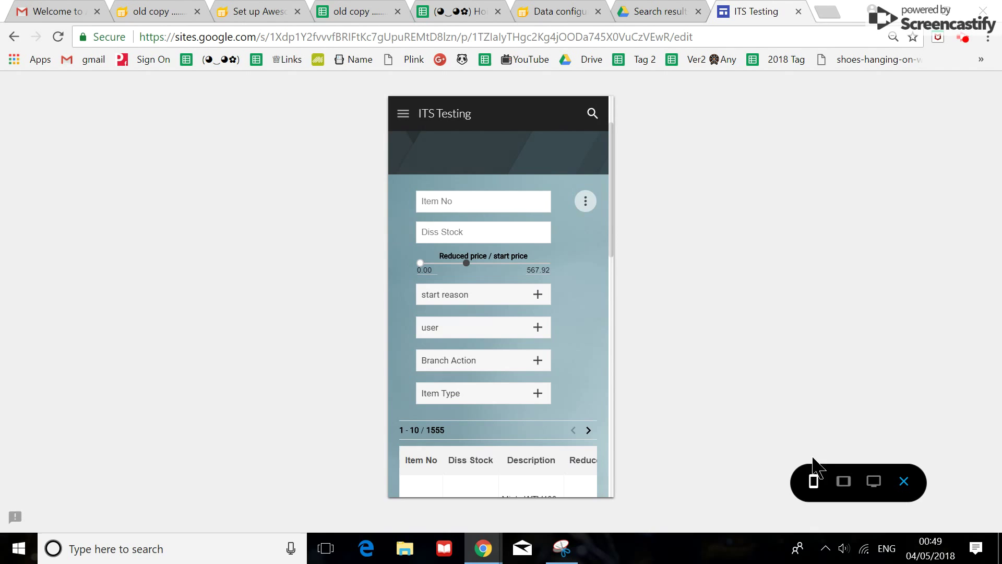
Step: Check the tablet-width layout, then return to the large-screen preview
left_click(844, 481)
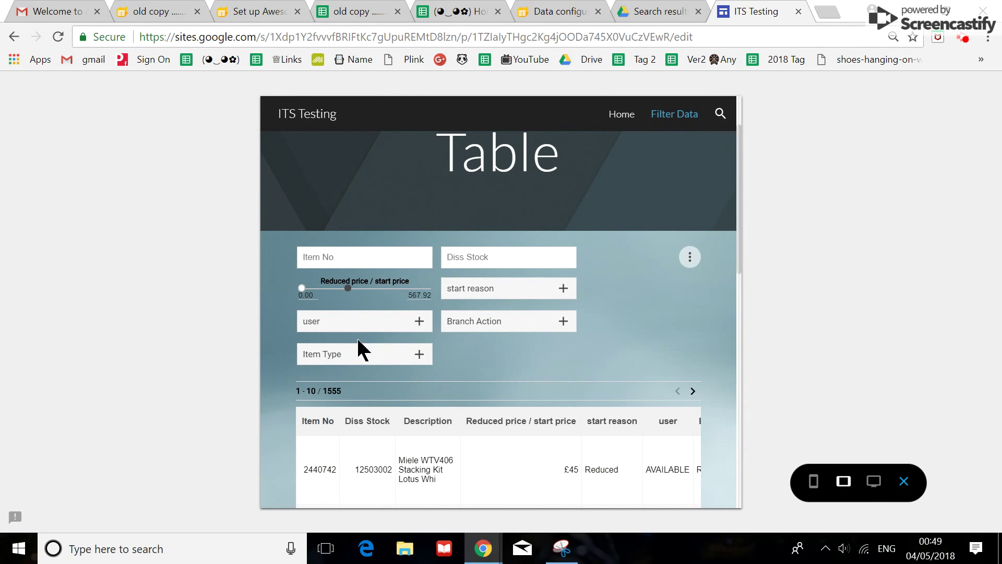
scroll(365, 293, "down", 1)
scroll(459, 324, "down", 6)
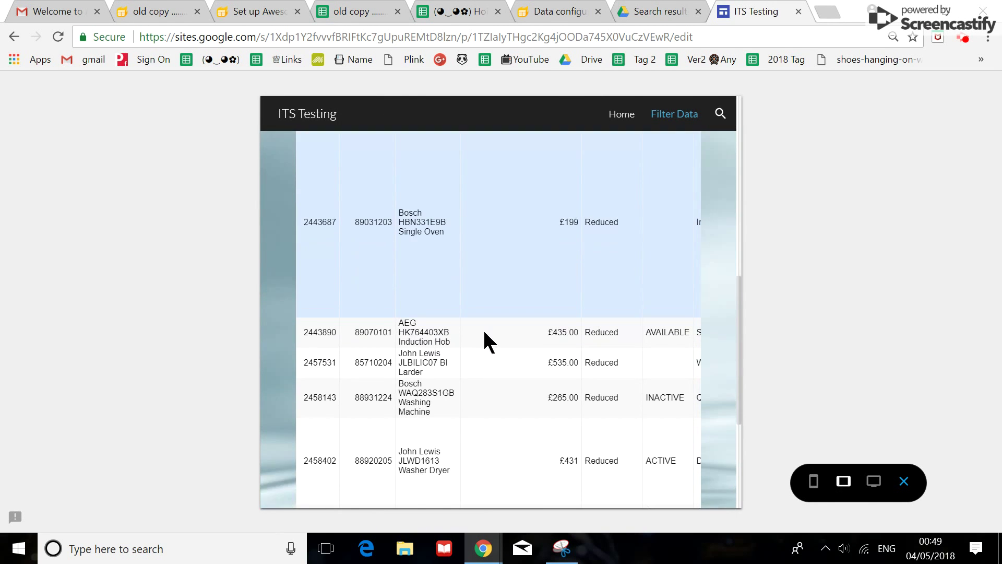
left_click(874, 480)
scroll(365, 303, "up", 10)
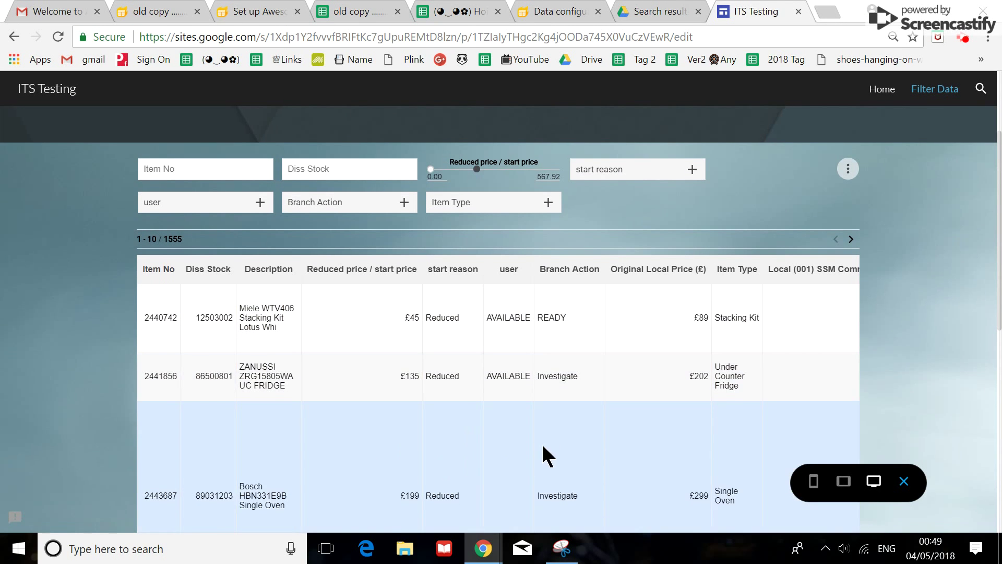
scroll(480, 438, "down", 5)
scroll(486, 448, "down", 2)
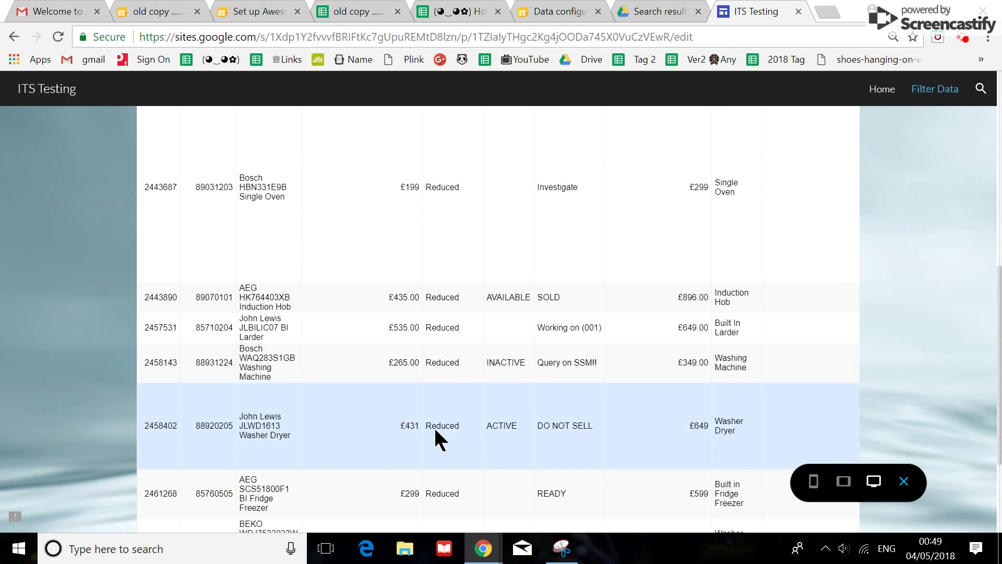
scroll(434, 426, "up", 8)
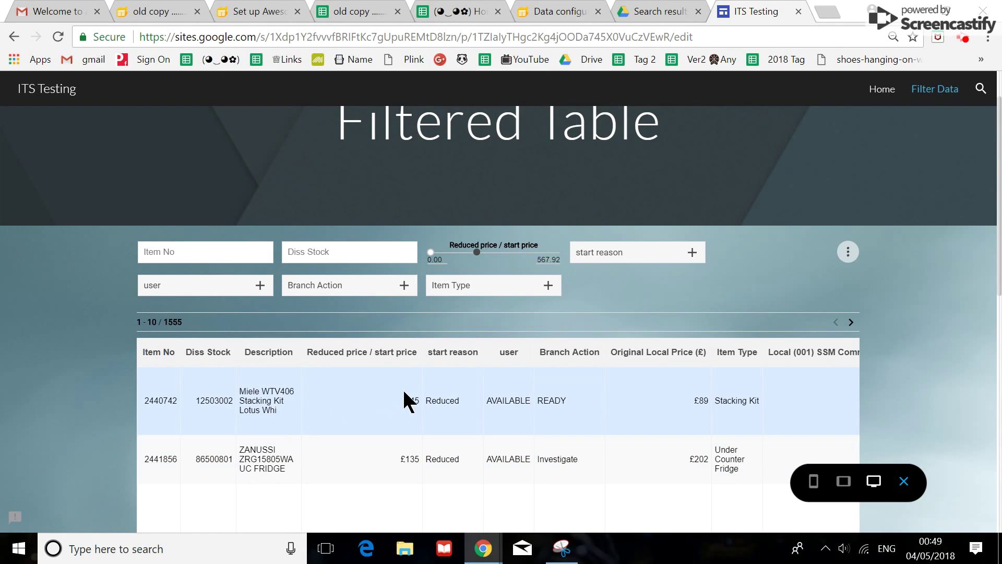
scroll(418, 390, "up", 1)
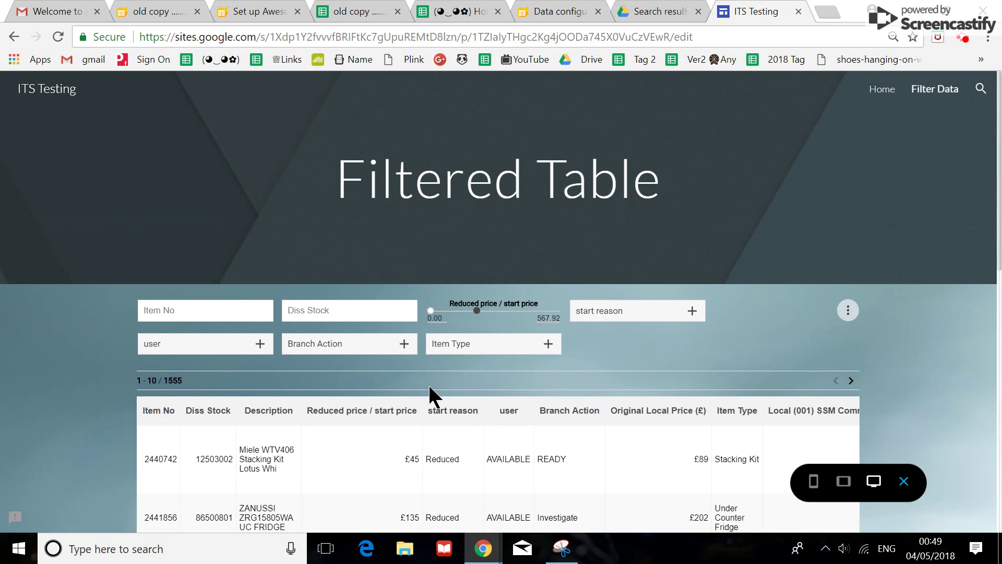